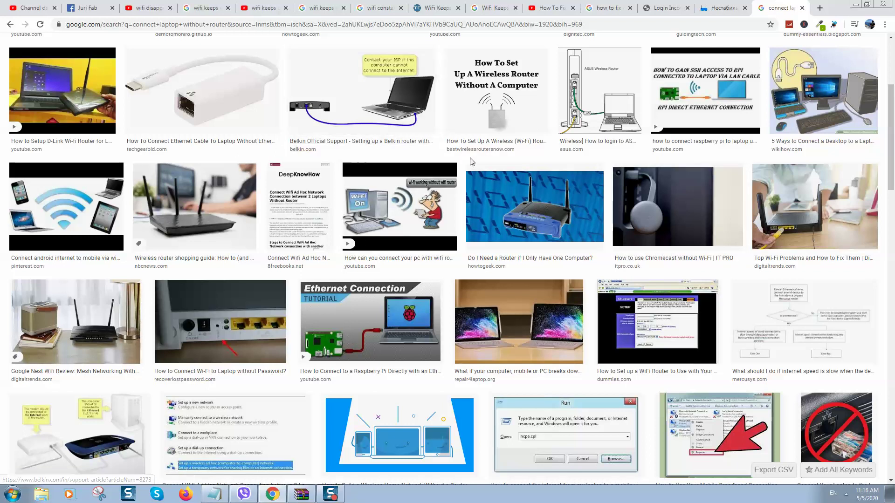
- Check the list of available wireless networks from the notification area, then close it
left_click(845, 493)
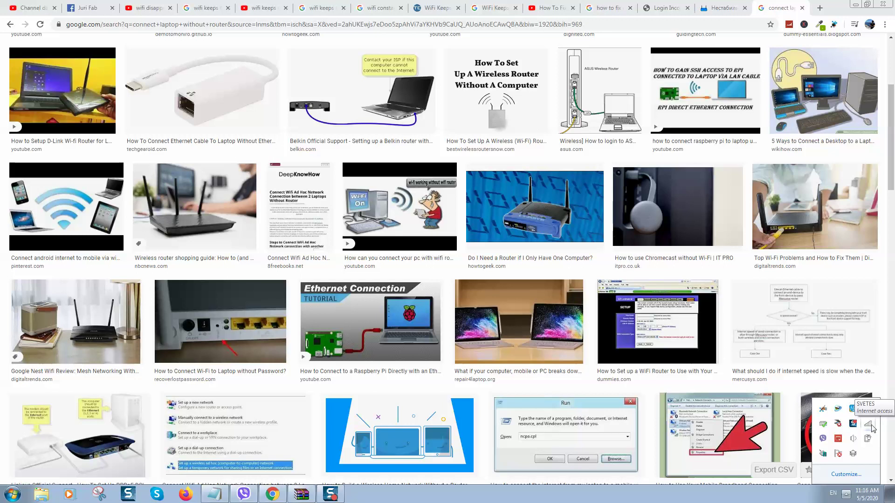
left_click(868, 425)
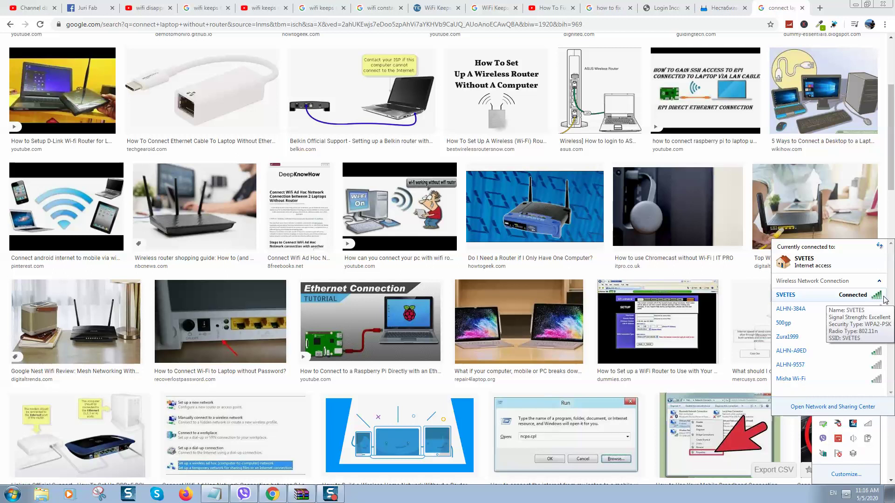
left_click(555, 282)
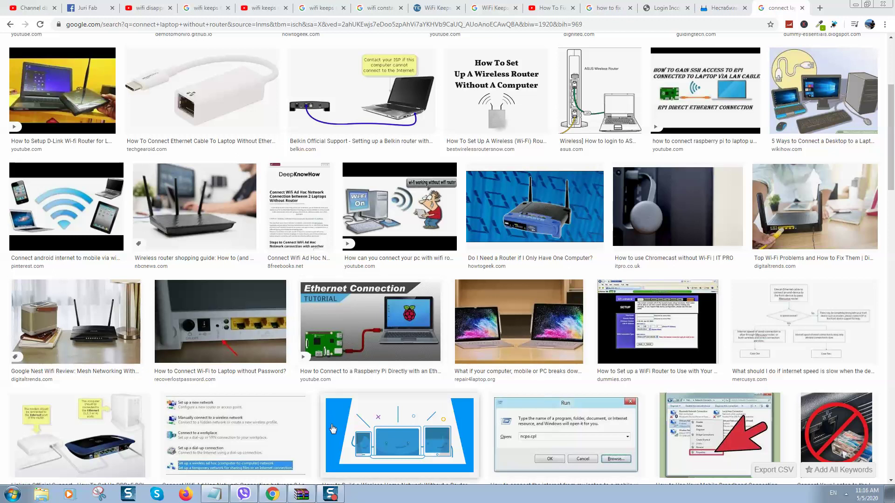
- Open the TP-Link Archer AC1750 router preview and scroll through its similar router images
left_click(213, 202)
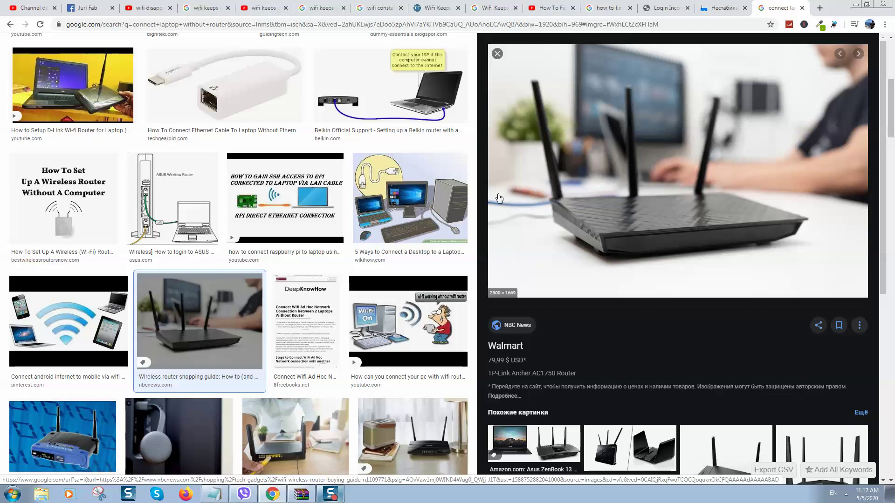
scroll(741, 219, "up", 1)
scroll(559, 205, "down", 1)
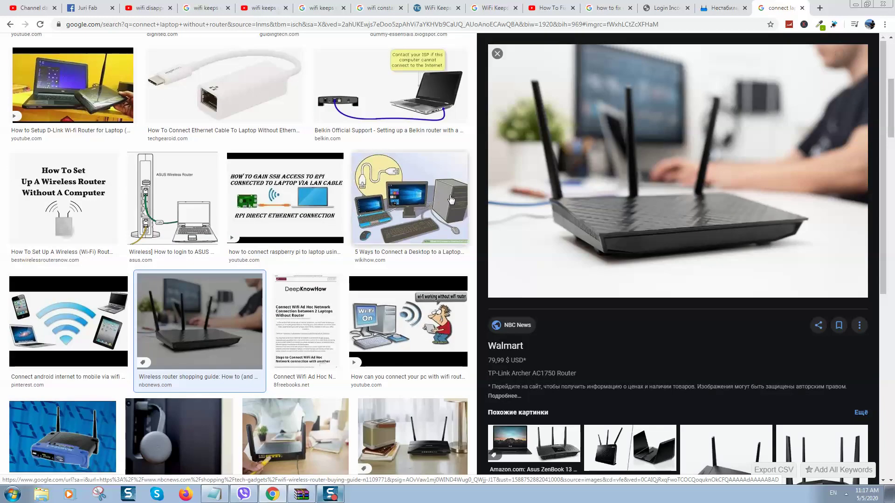
scroll(583, 219, "down", 4)
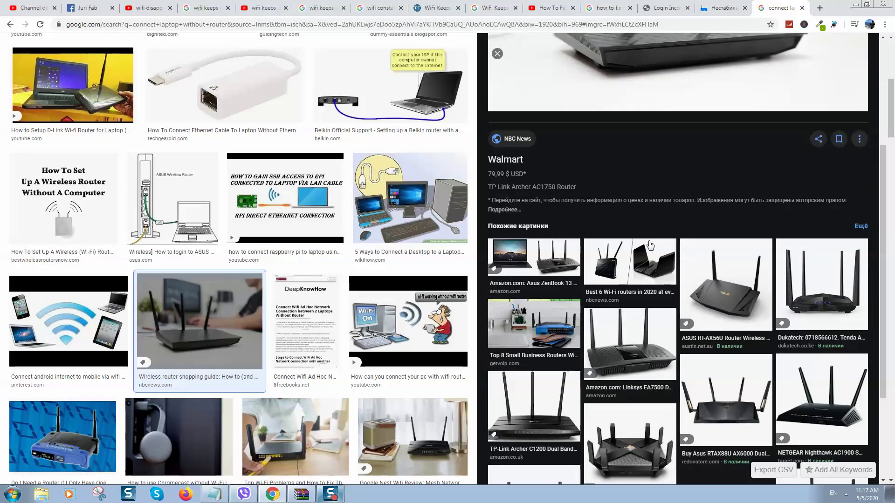
scroll(650, 244, "up", 4)
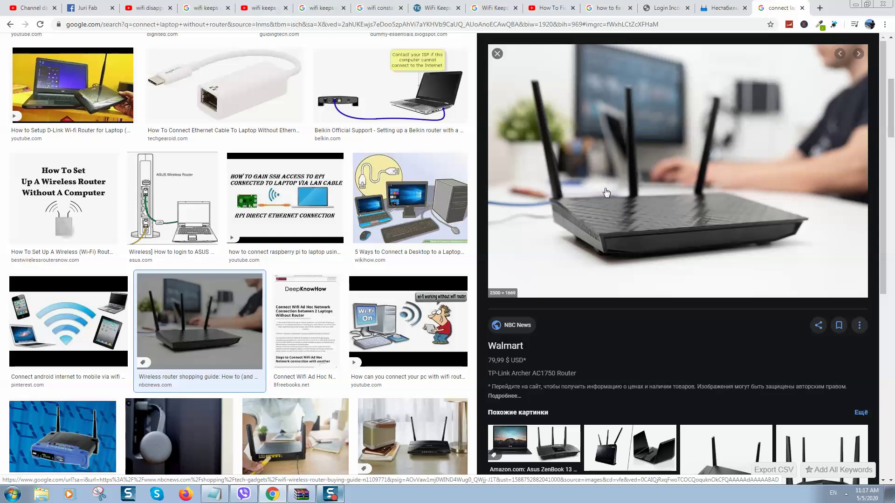
scroll(606, 193, "down", 2)
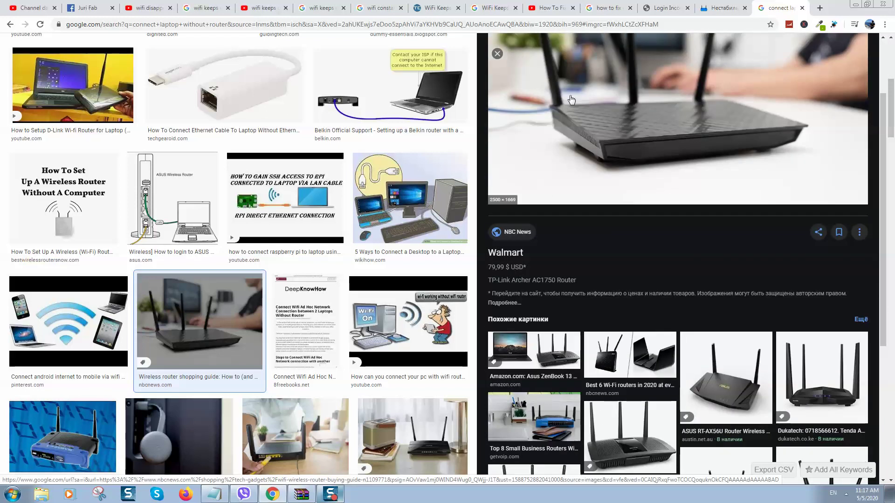
scroll(653, 221, "up", 2)
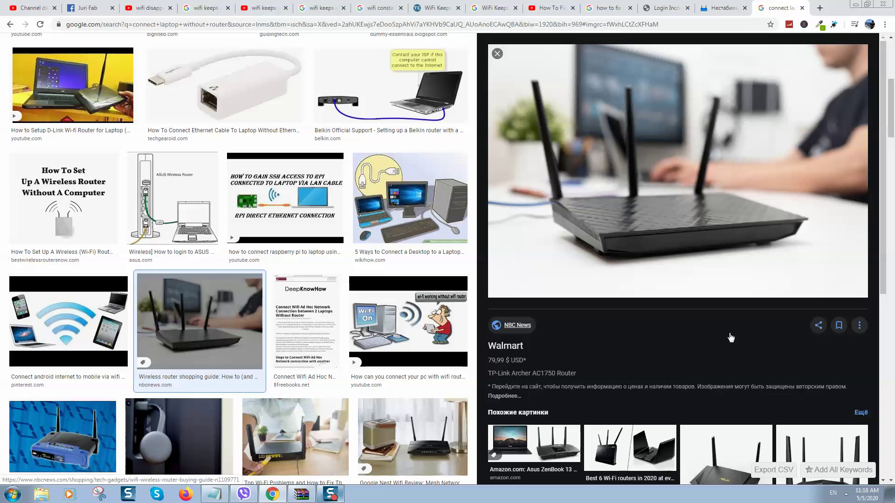
scroll(765, 371, "down", 2)
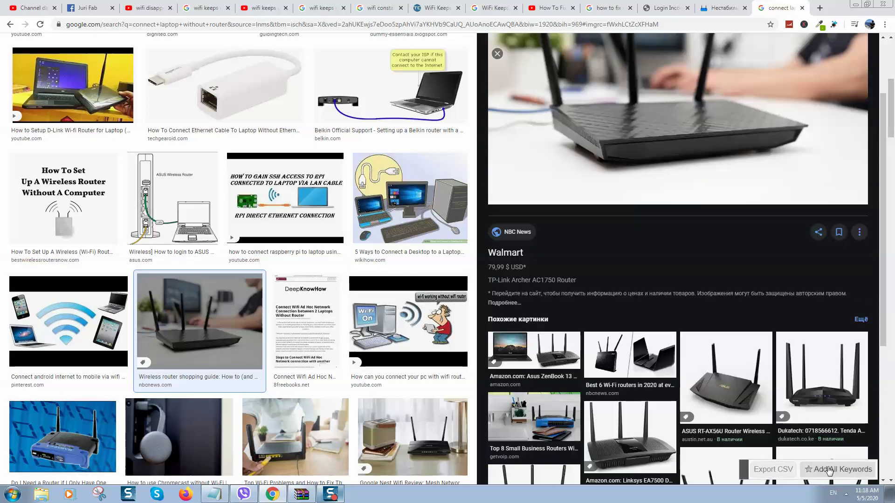
- Open Power Options from the battery icon in the hidden notification area icons
left_click(846, 494)
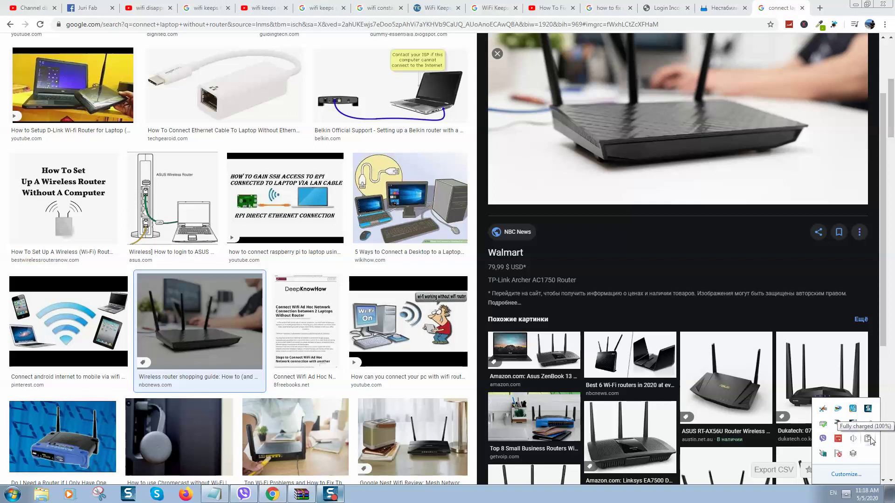
left_click(846, 494)
left_click(846, 494)
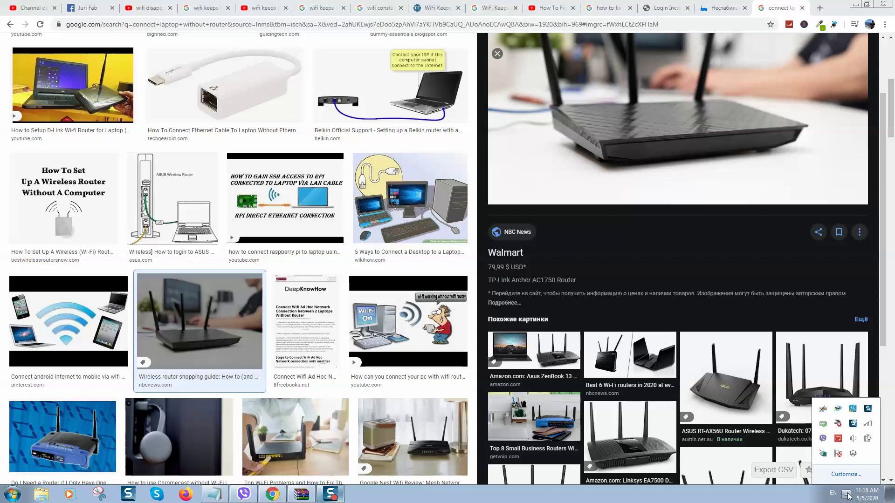
right_click(870, 441)
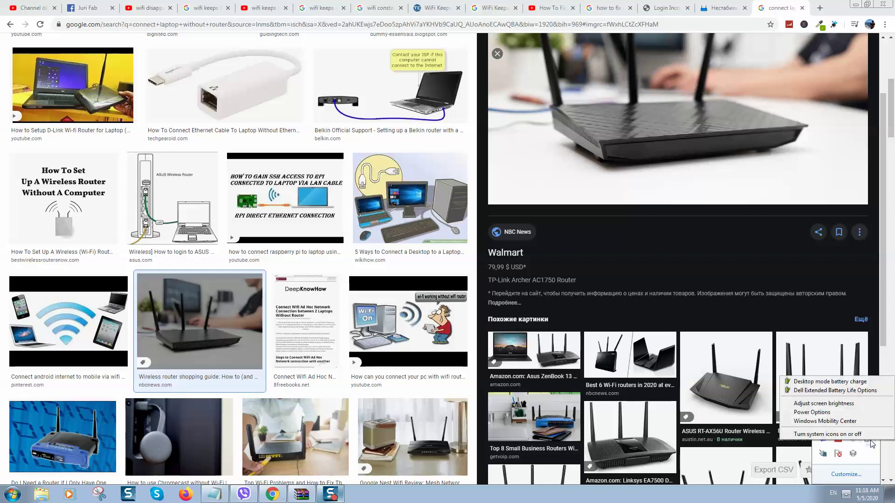
left_click(864, 413)
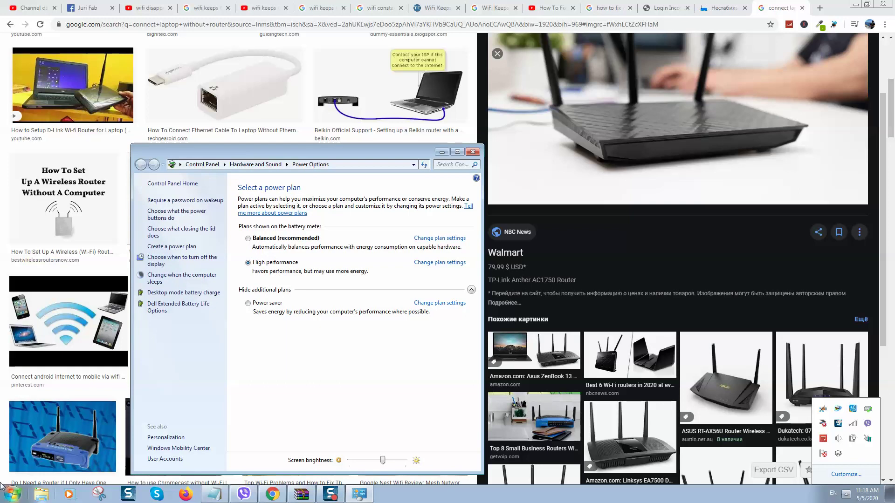
- Close the separate Power Options window and reach Power Options via Control Panel's Hardware and Sound
left_click(11, 495)
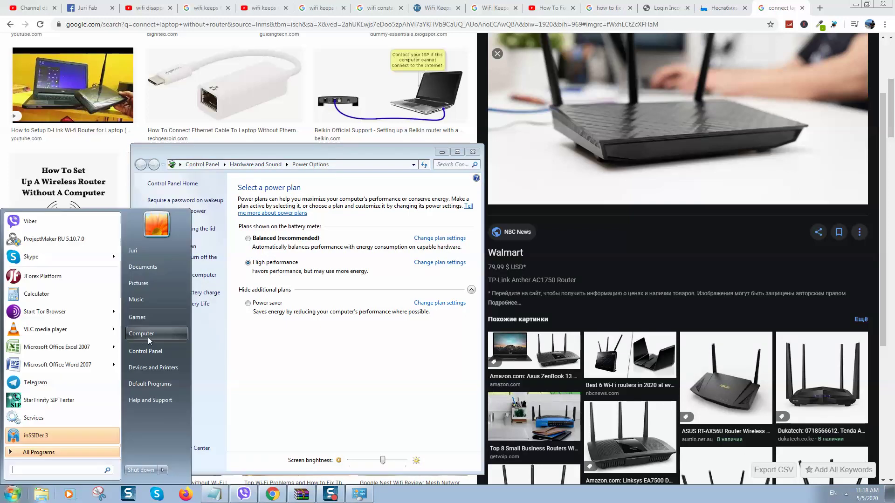
left_click(146, 350)
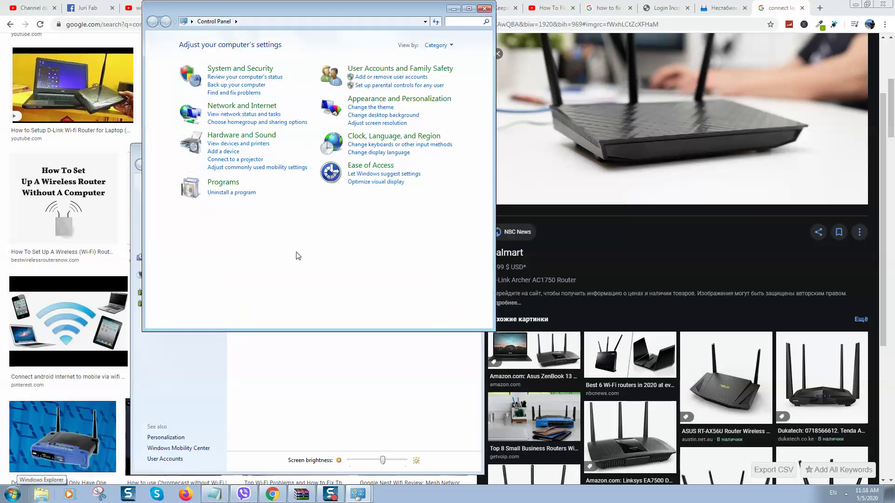
left_click(334, 356)
left_click(474, 153)
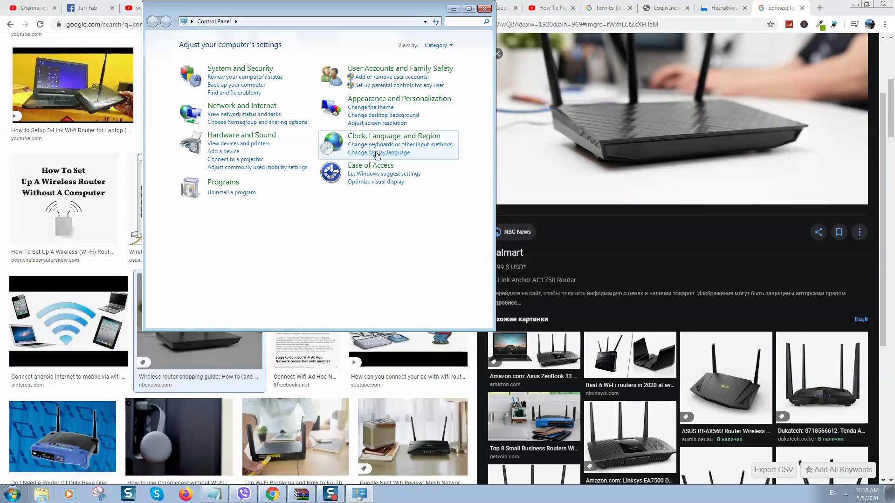
left_click(225, 139)
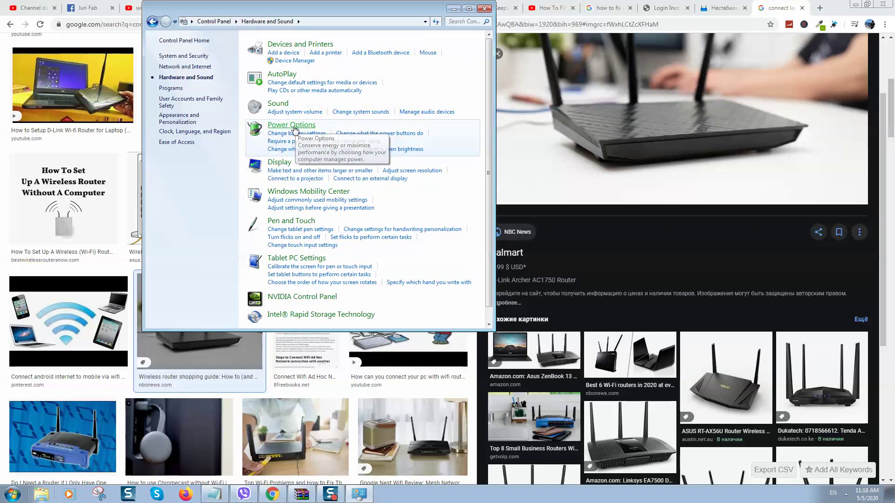
left_click(294, 129)
left_click_drag(356, 7, 521, 138)
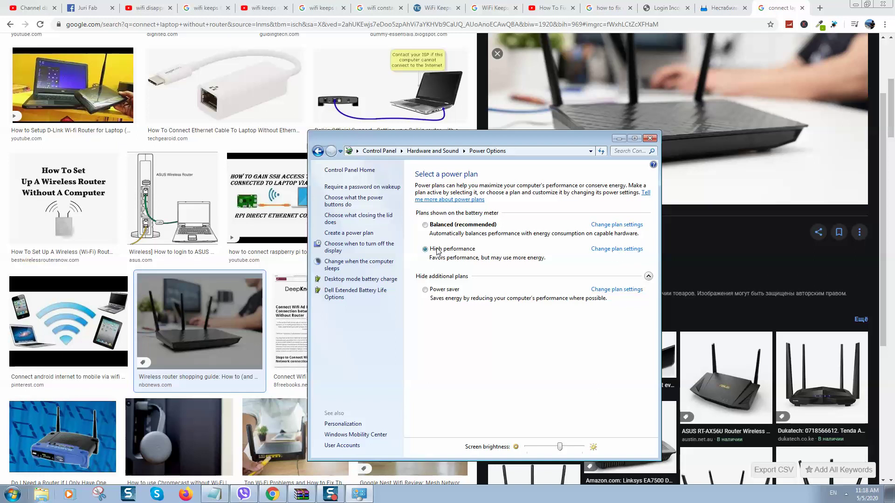
- Open the advanced power settings for the High performance plan
left_click(617, 250)
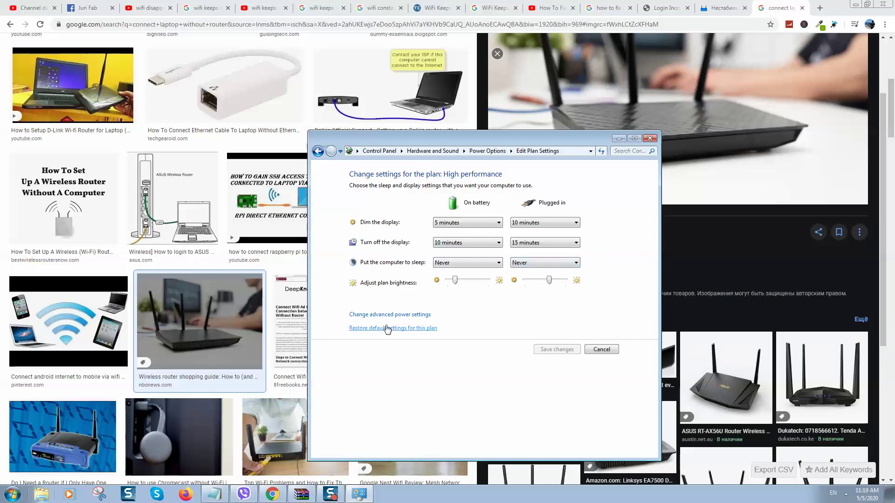
left_click(424, 316)
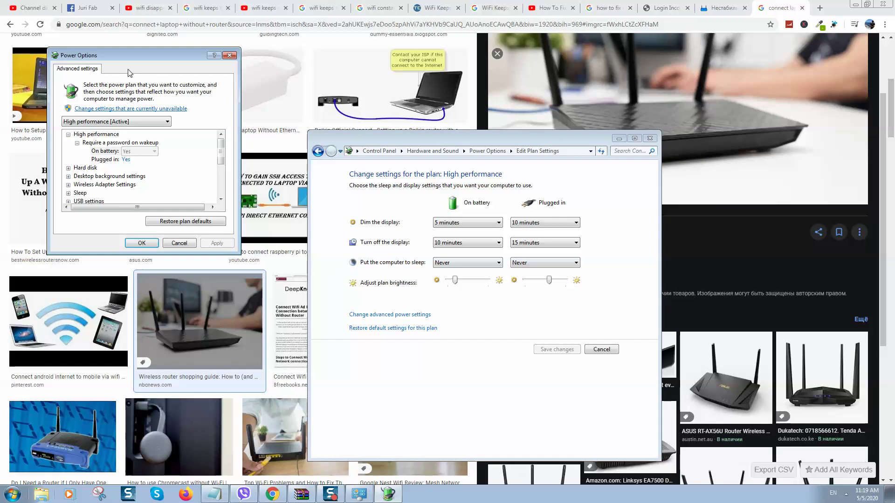
left_click_drag(130, 56, 197, 162)
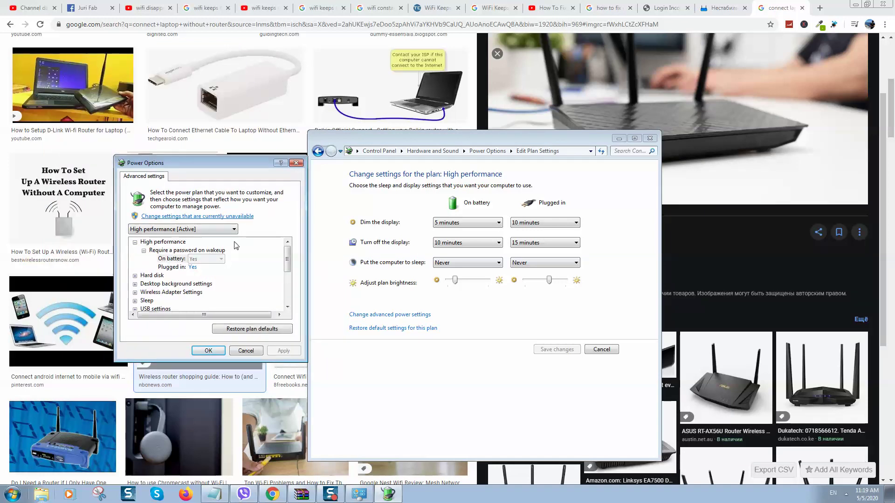
- Expand Wireless Adapter Settings and its Power Saving Mode setting to show its values
left_click(142, 292)
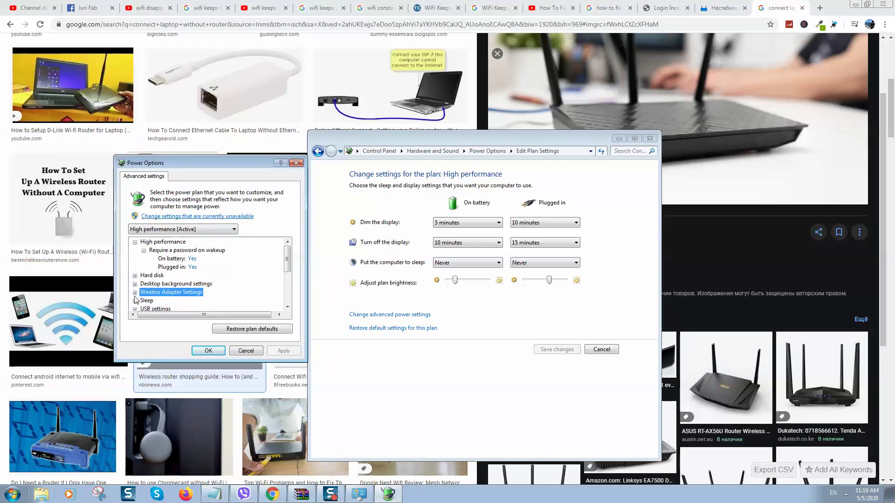
double_click(147, 292)
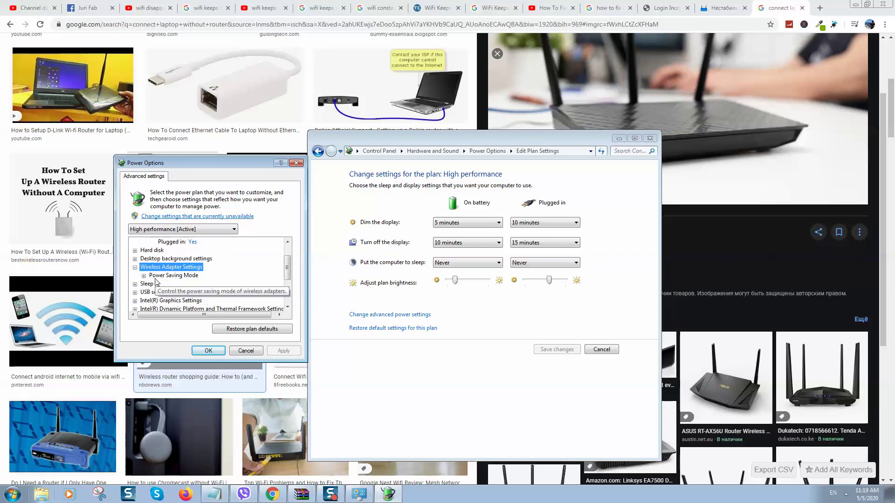
left_click(172, 276)
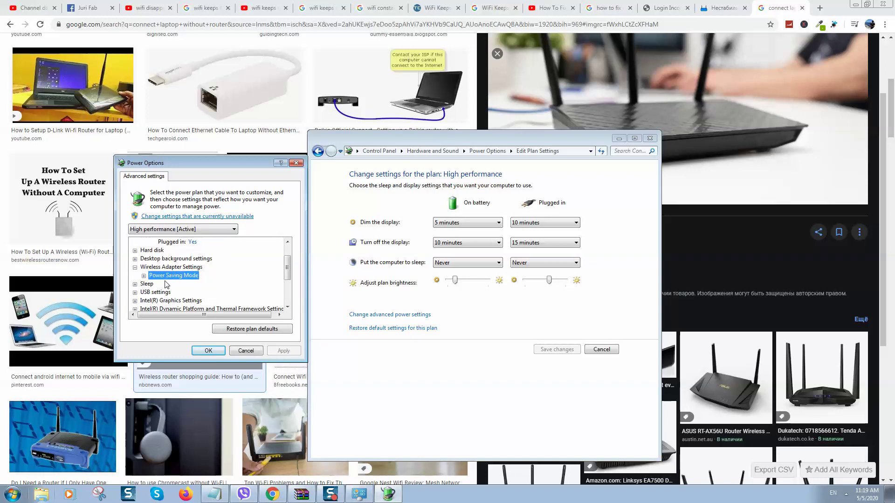
double_click(173, 275)
scroll(191, 252, "down", 2)
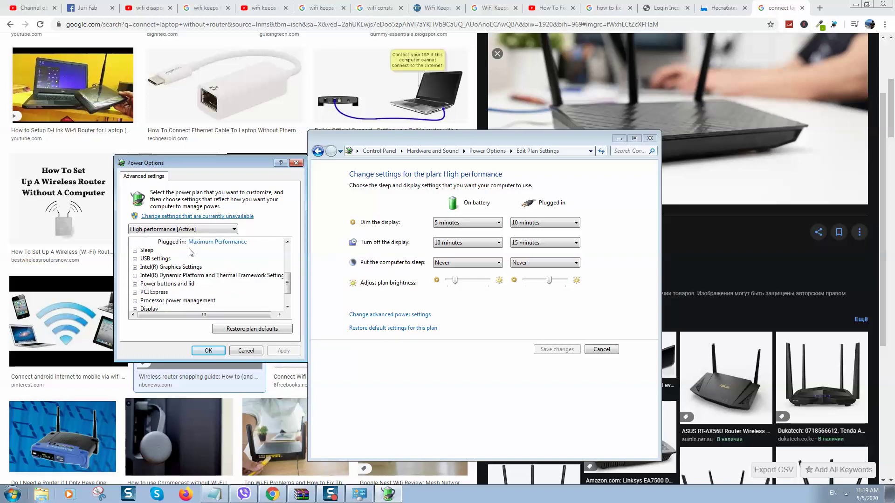
scroll(191, 252, "up", 1)
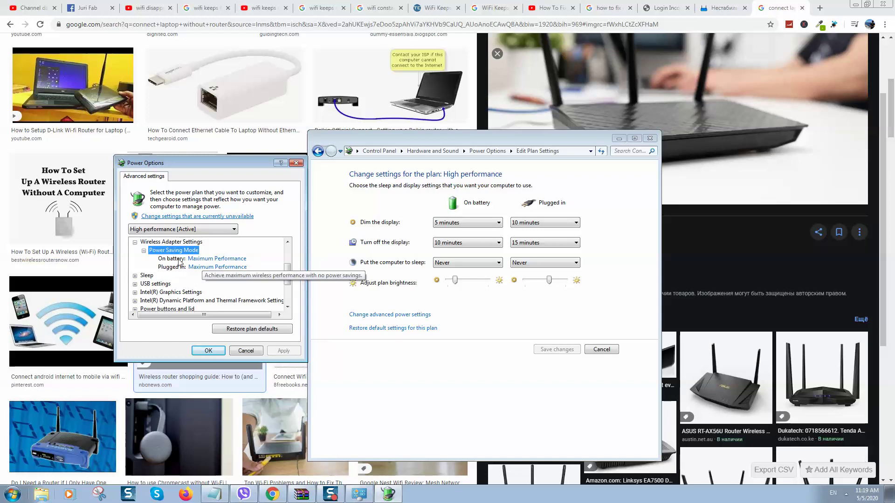
- Keep On battery at Maximum Performance, confirm with OK, and close Edit Plan Settings
left_click(241, 259)
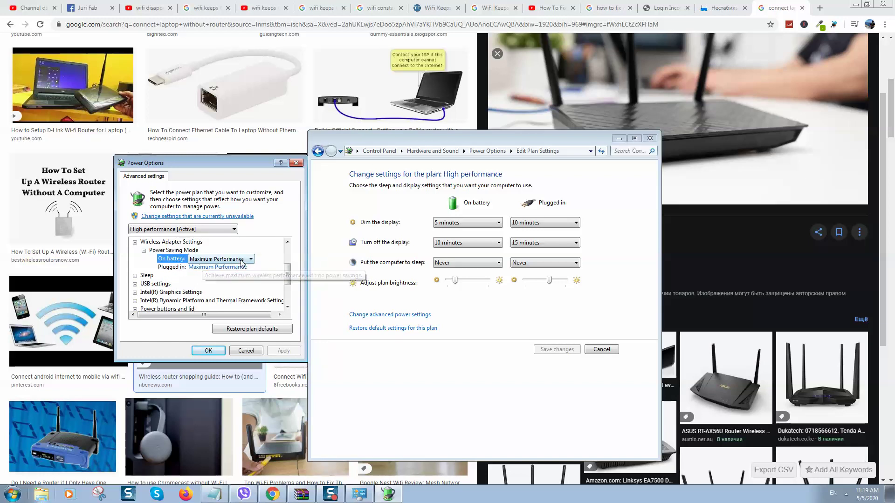
left_click(252, 259)
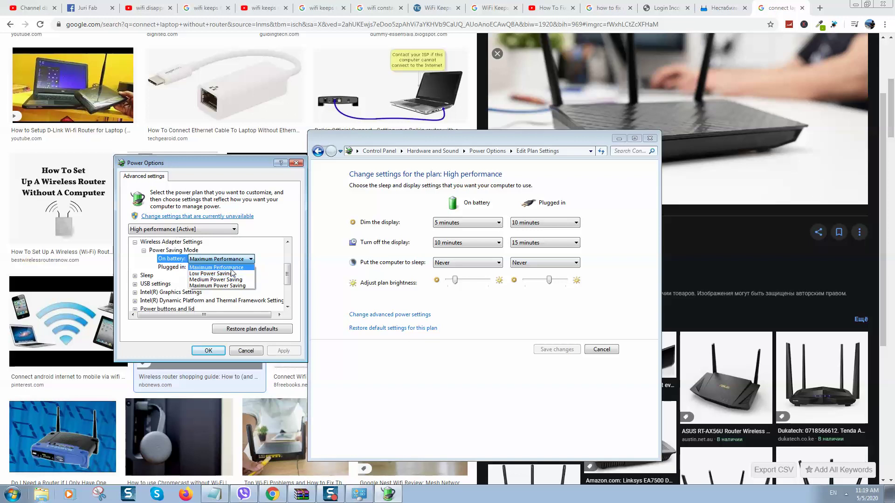
left_click(209, 262)
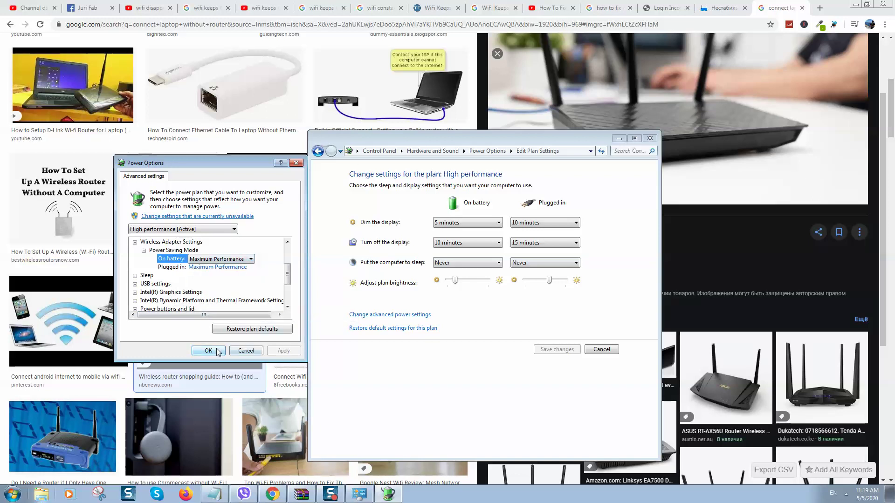
left_click(296, 163)
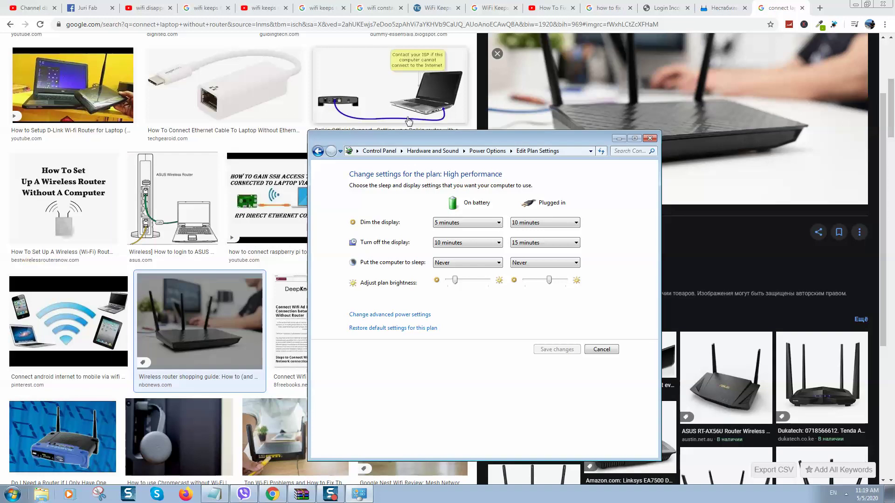
left_click(650, 139)
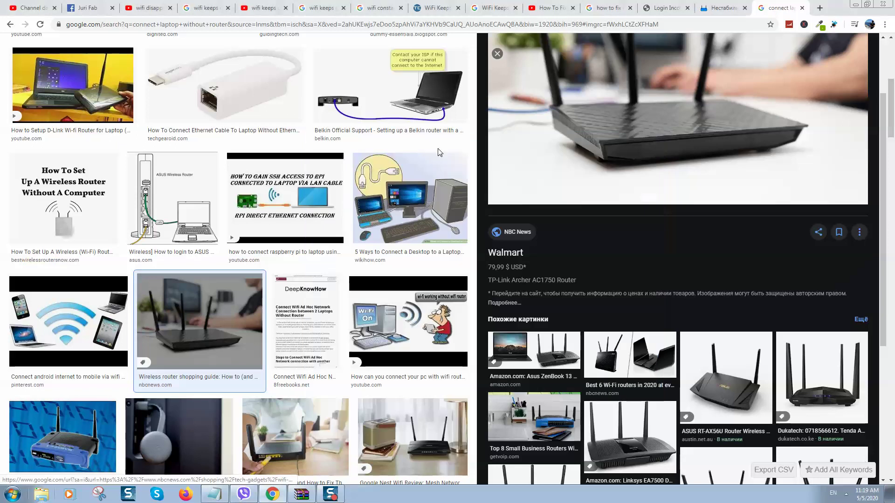
- Open Device Manager from Computer's Properties, close the System and Computer windows, and center it
left_click(11, 494)
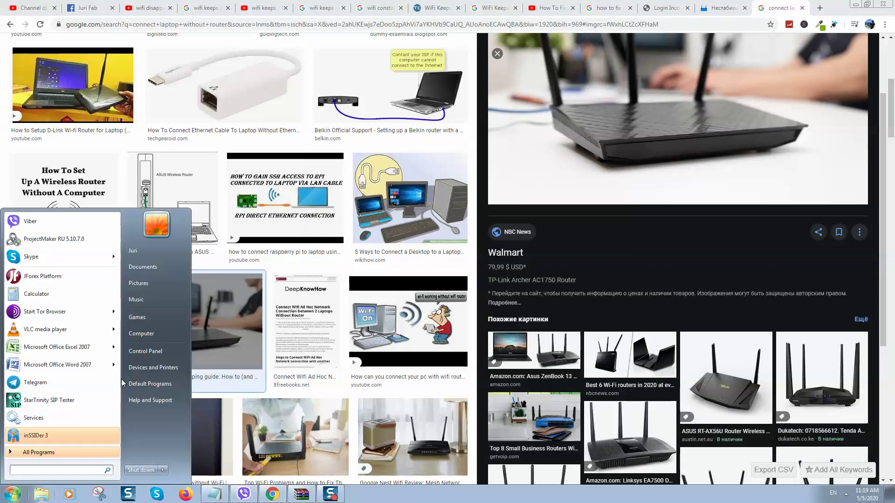
left_click(154, 334)
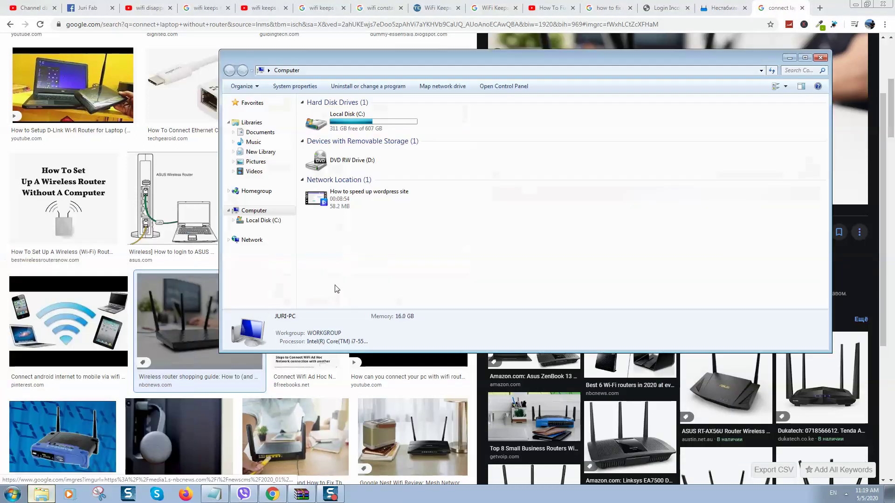
right_click(464, 221)
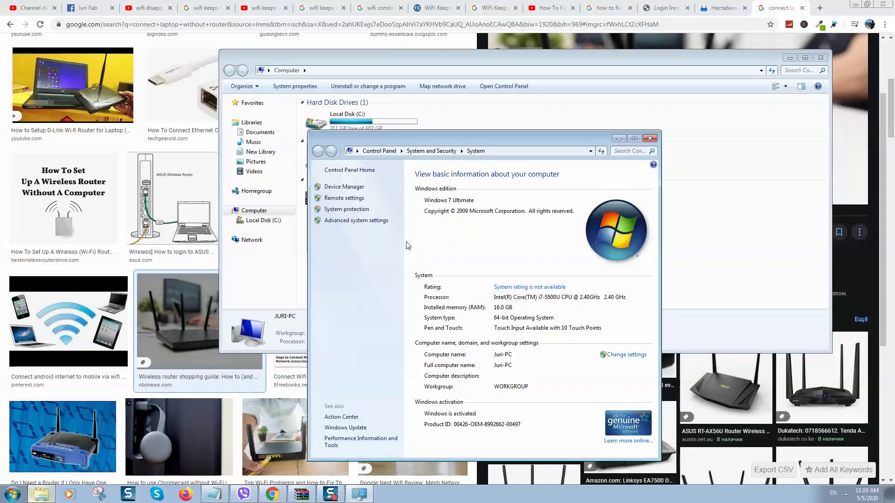
left_click(345, 187)
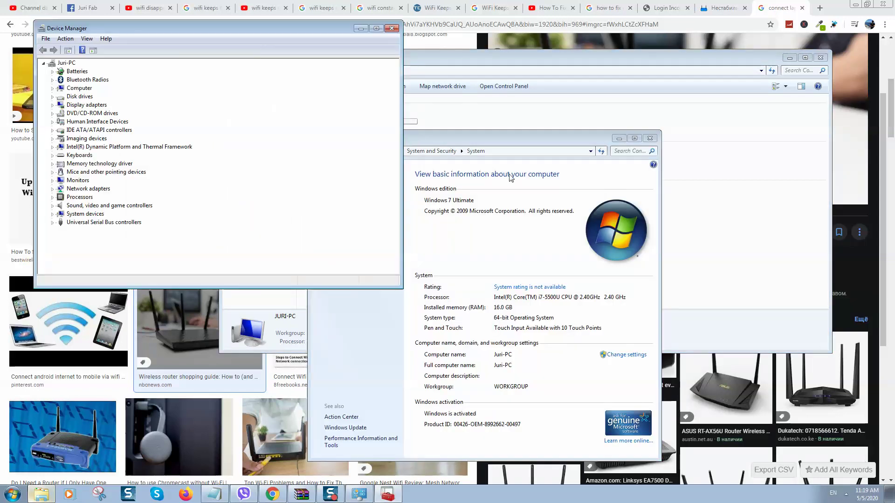
left_click(650, 138)
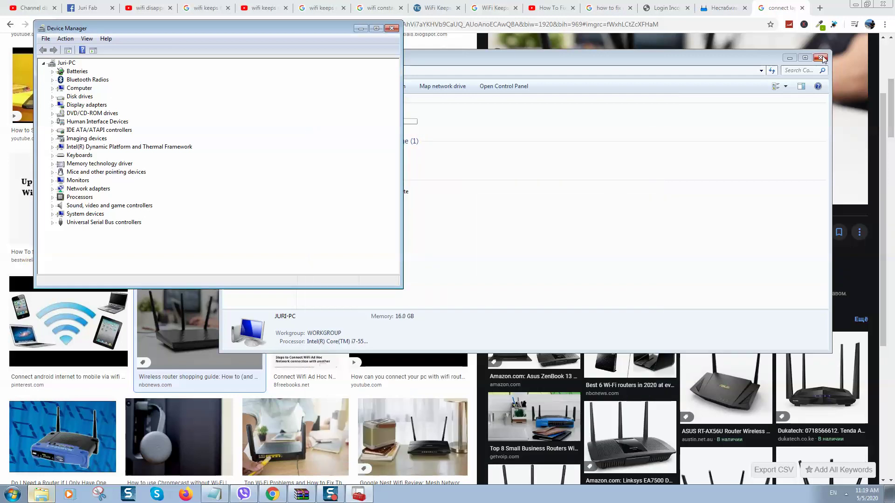
left_click(820, 57)
left_click_drag(172, 28, 488, 157)
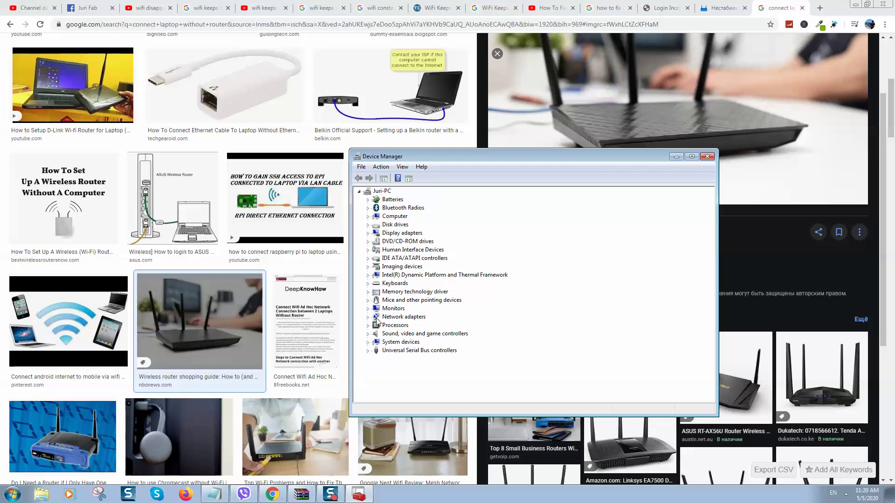
- Check that the Intel Dual Band Wireless-AC 7265 Power Management power-saving option is cleared
left_click(369, 317)
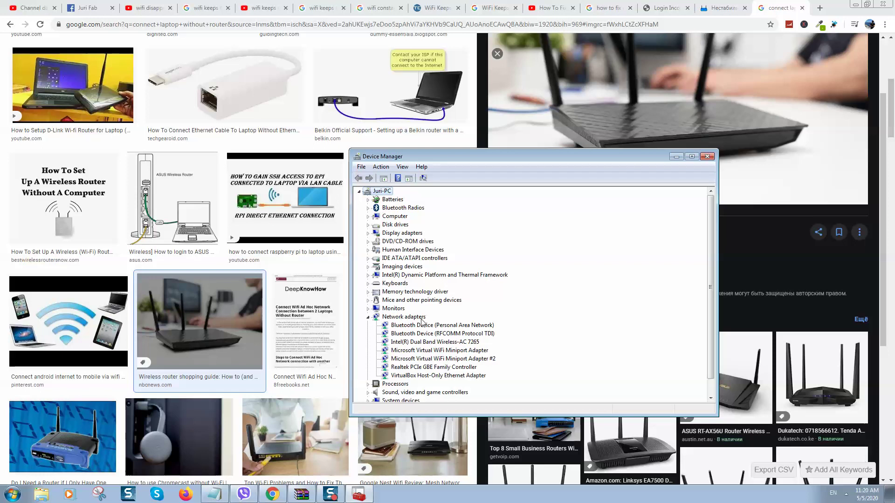
left_click(449, 344)
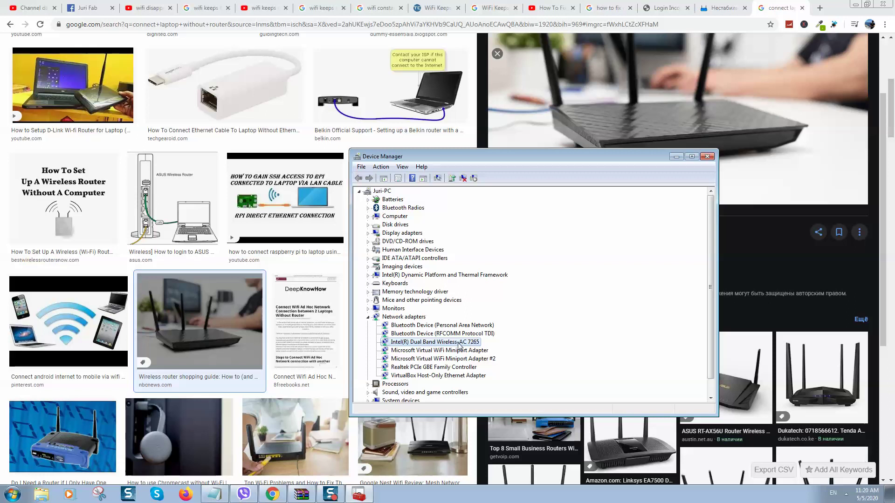
right_click(459, 346)
left_click(486, 399)
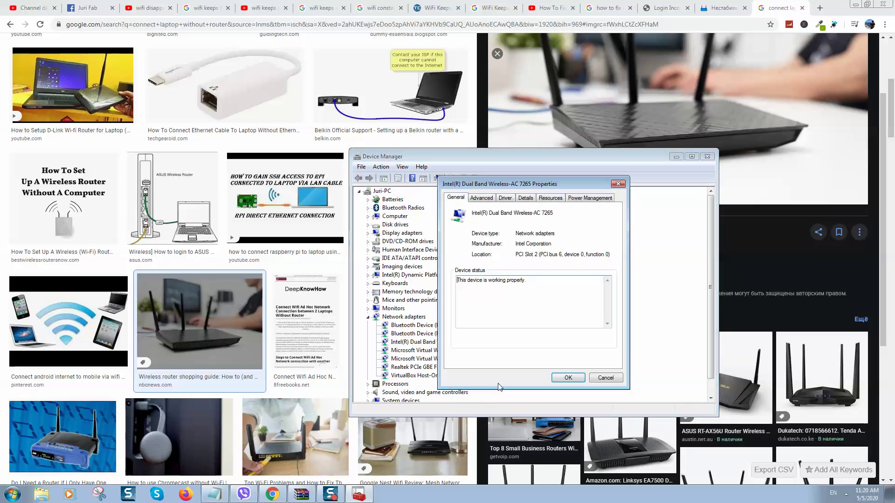
left_click_drag(545, 188, 315, 188)
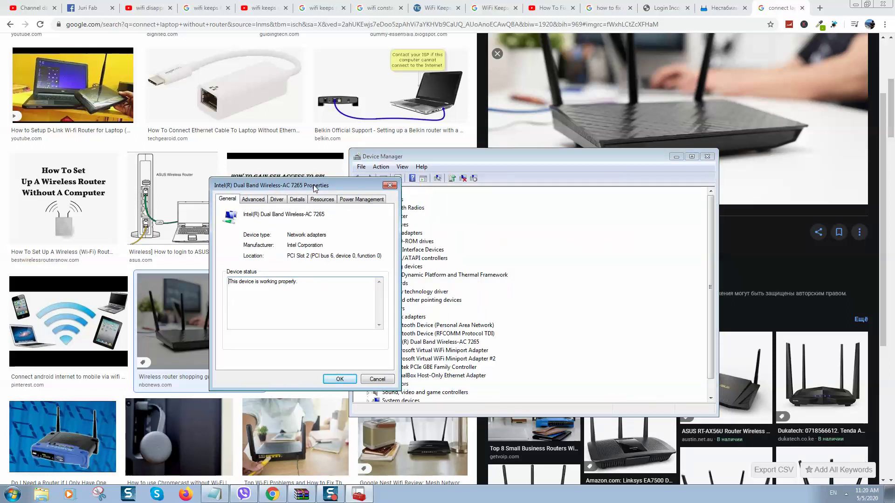
left_click(354, 200)
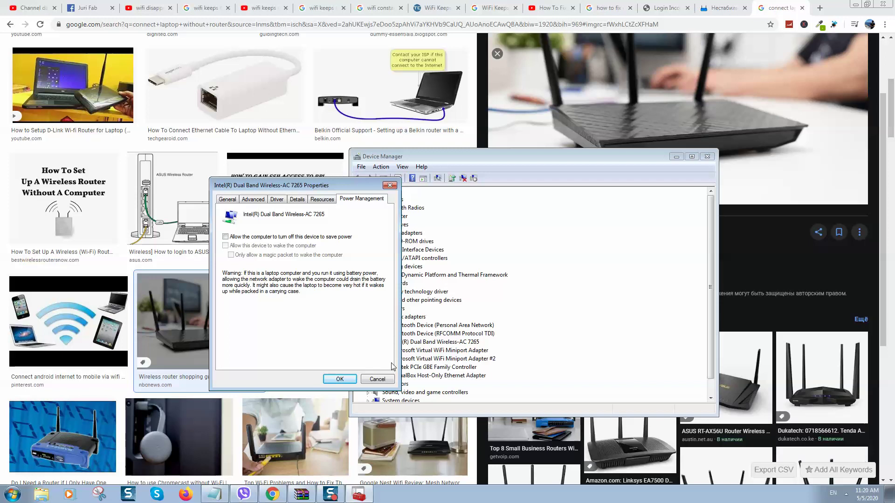
left_click(390, 185)
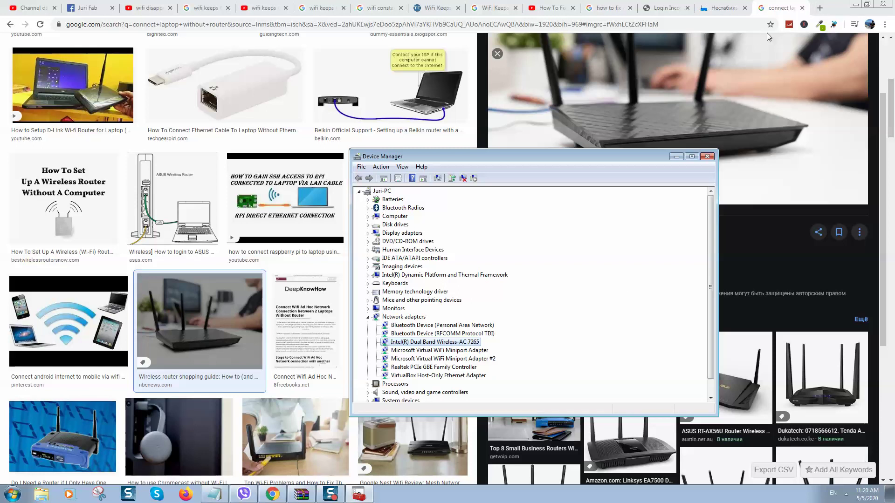
left_click(819, 8)
- Search for skillsboom.com, open the SkillsBoom blog, and show its Windows posts
type("skil")
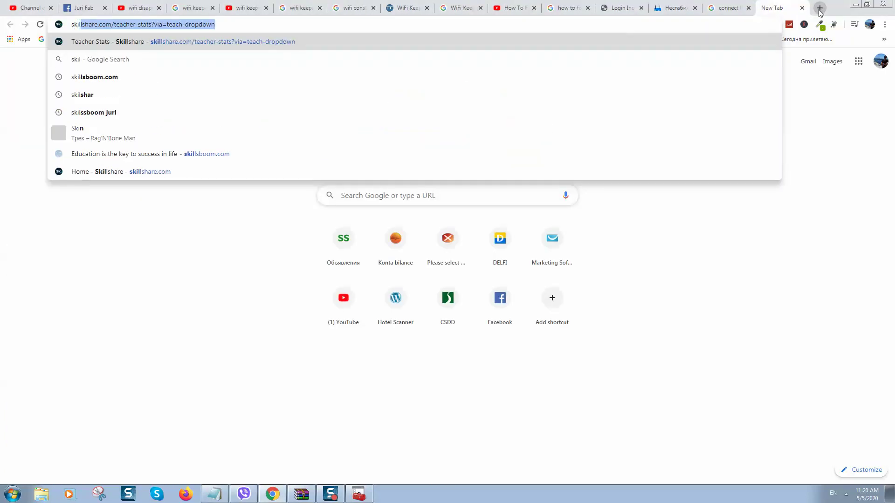
key("Down")
key("Down")
key("Down")
key("Down")
key("Down")
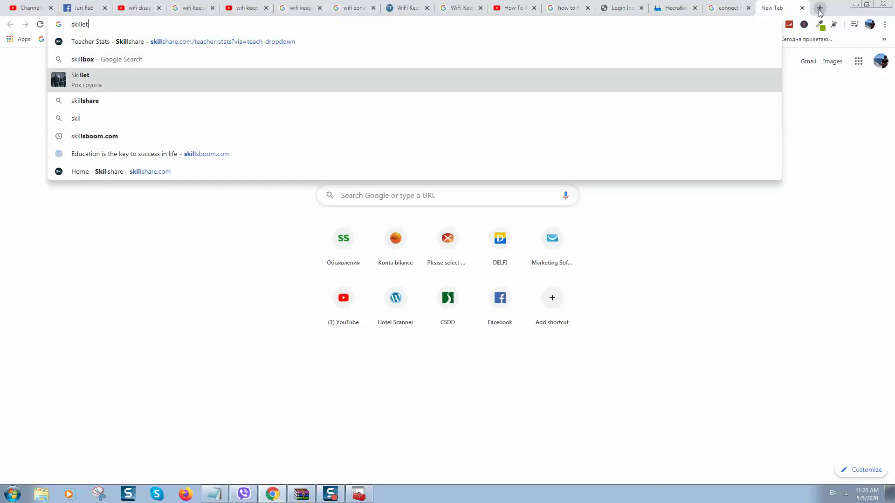
key("Return")
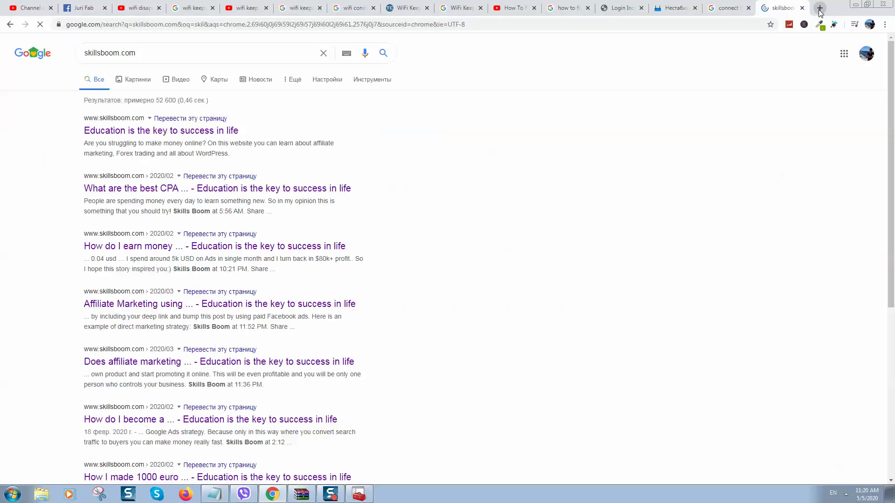
left_click(148, 138)
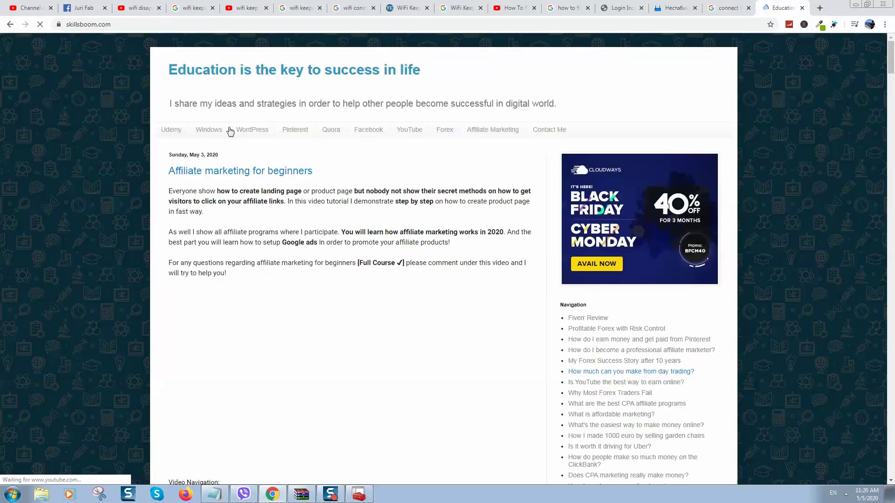
left_click(212, 134)
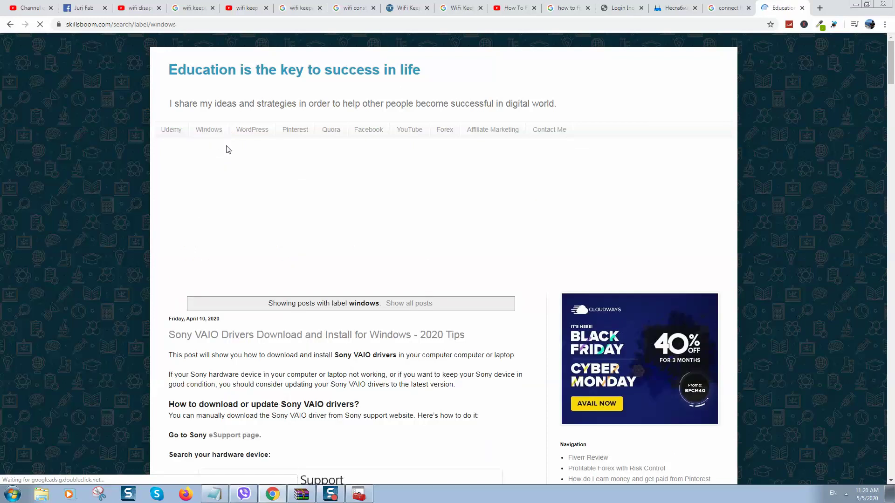
- Browse the Sony VAIO drivers post, then return to the Windows posts list
scroll(239, 267, "down", 3)
scroll(240, 267, "down", 9)
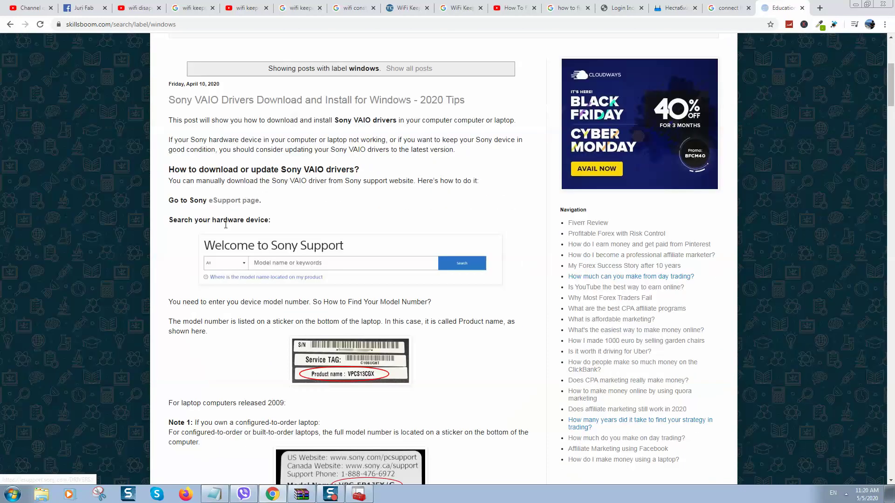
scroll(315, 221, "down", 11)
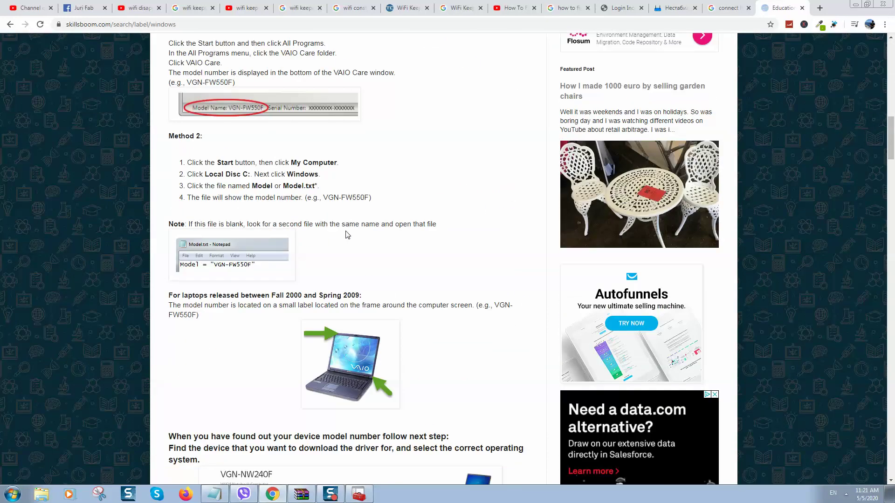
scroll(333, 234, "down", 4)
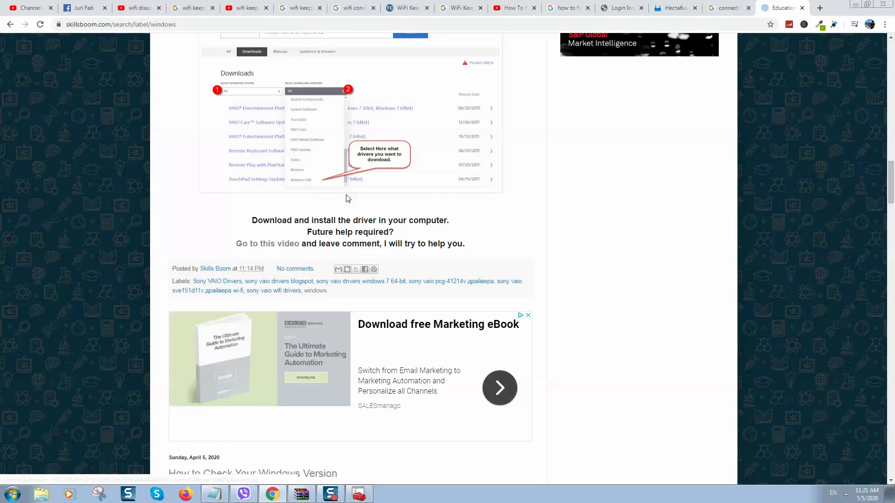
scroll(321, 187, "up", 16)
scroll(229, 142, "up", 10)
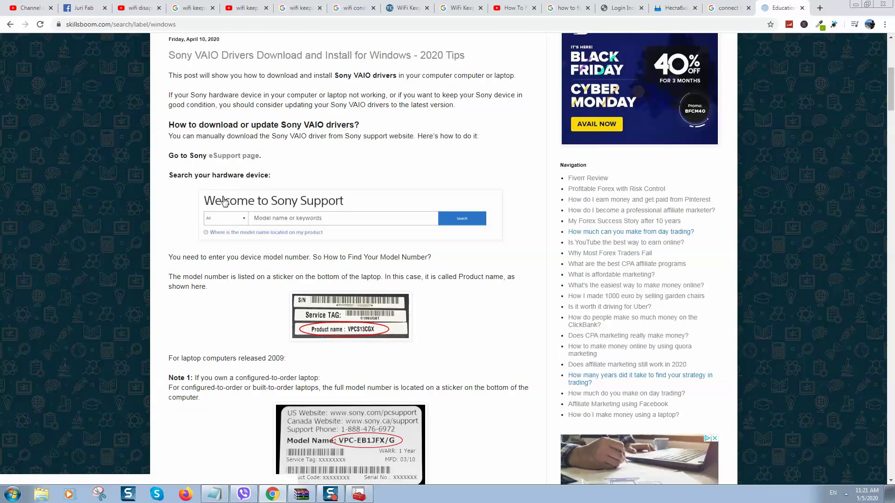
left_click(262, 292)
scroll(326, 186, "down", 5)
scroll(349, 196, "down", 20)
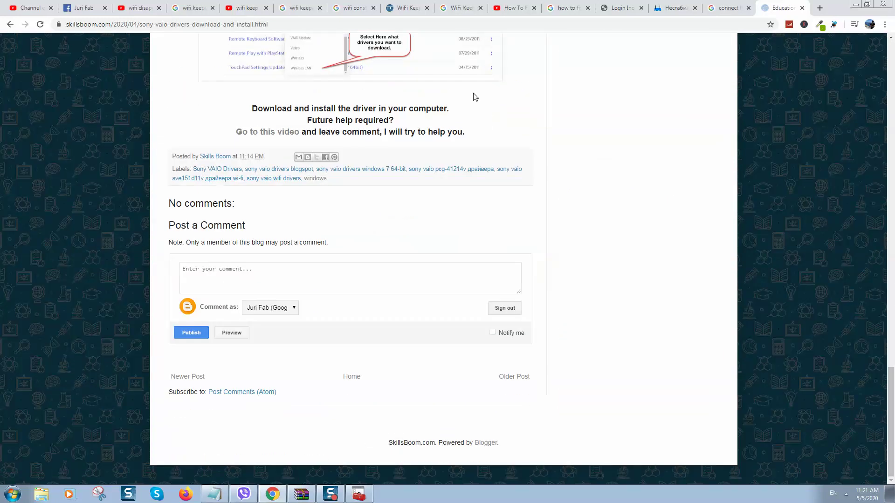
scroll(361, 93, "up", 6)
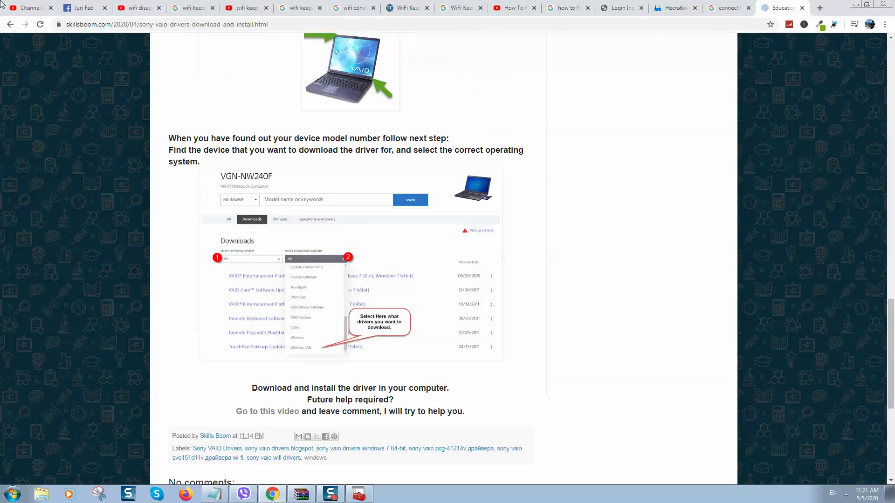
left_click(8, 25)
- Open the 'How to Fix Missing Network Adapters! Windows 10/8/7' post
scroll(330, 161, "down", 14)
scroll(358, 170, "down", 18)
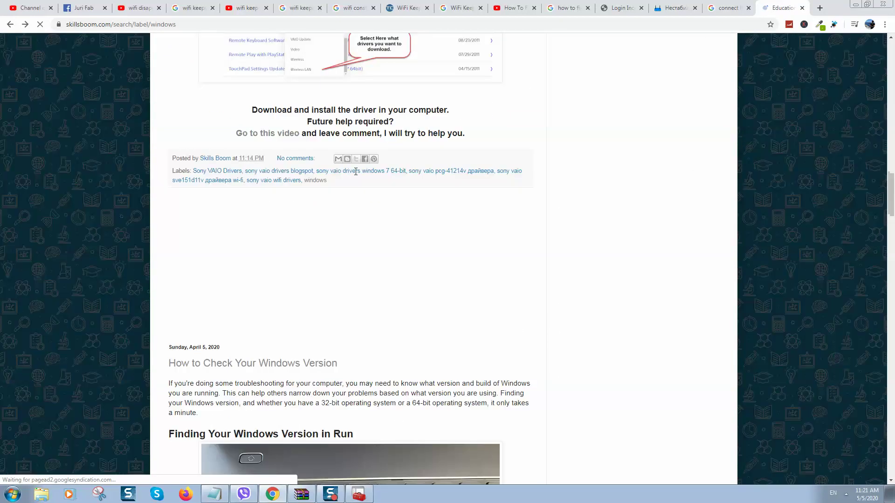
scroll(275, 181, "down", 17)
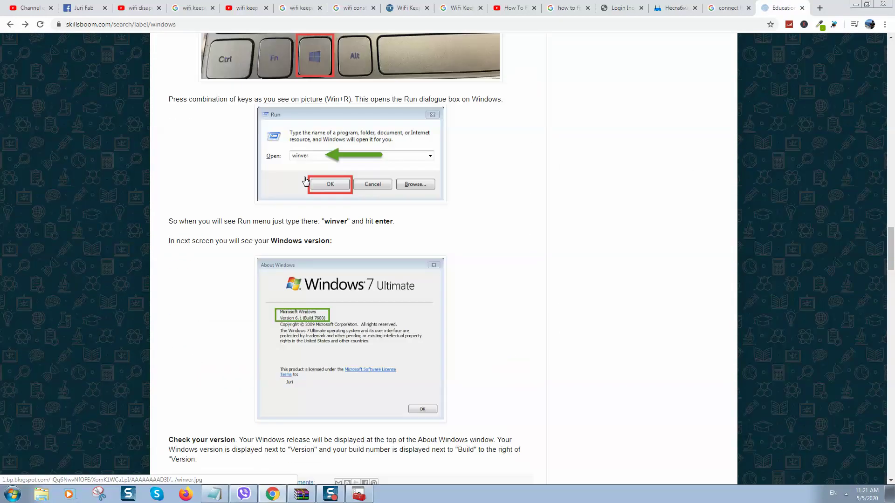
scroll(312, 181, "down", 4)
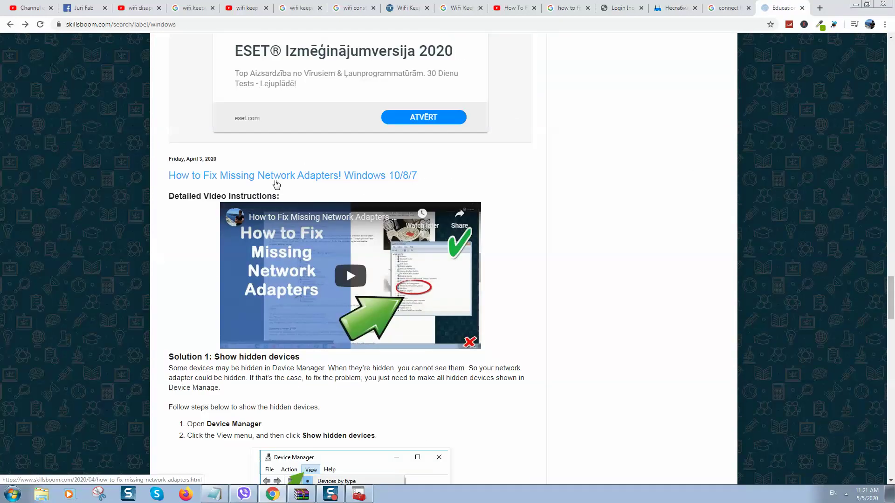
left_click(207, 175)
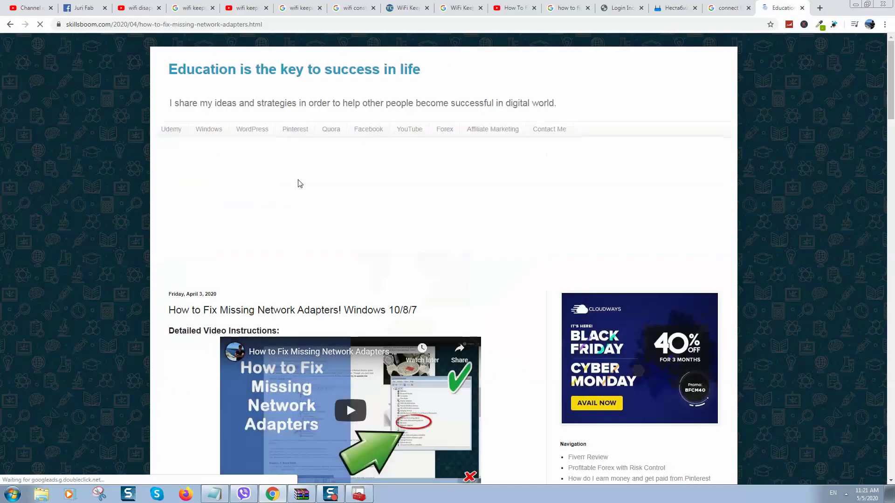
scroll(326, 200, "down", 8)
scroll(353, 217, "down", 6)
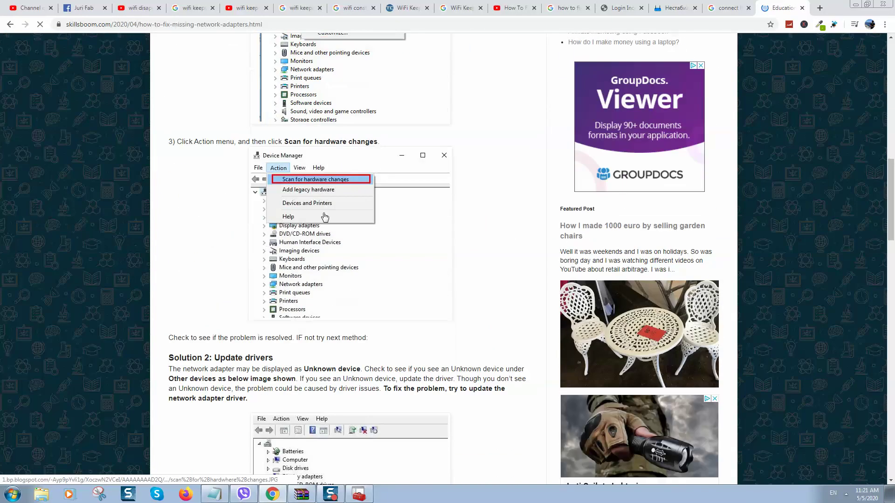
scroll(352, 214, "down", 3)
scroll(365, 144, "down", 2)
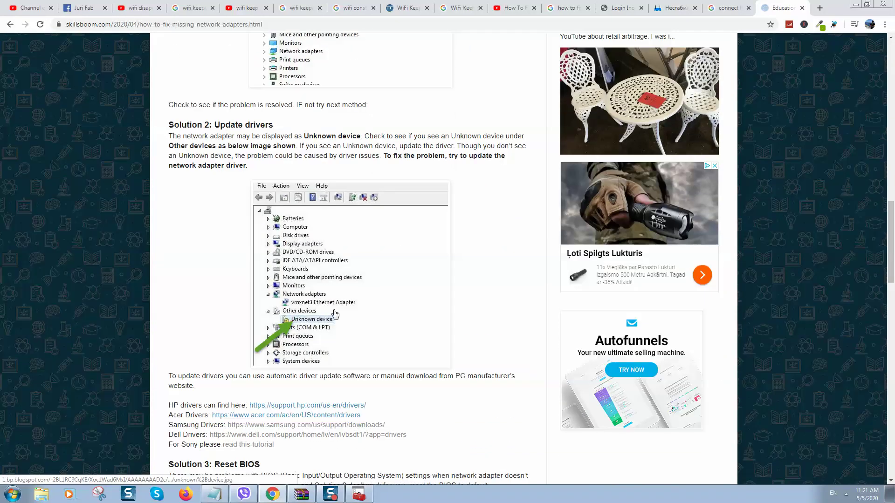
left_click(359, 494)
left_click(240, 310)
left_click_drag(237, 386, 204, 369)
left_click(192, 361)
scroll(180, 266, "down", 3)
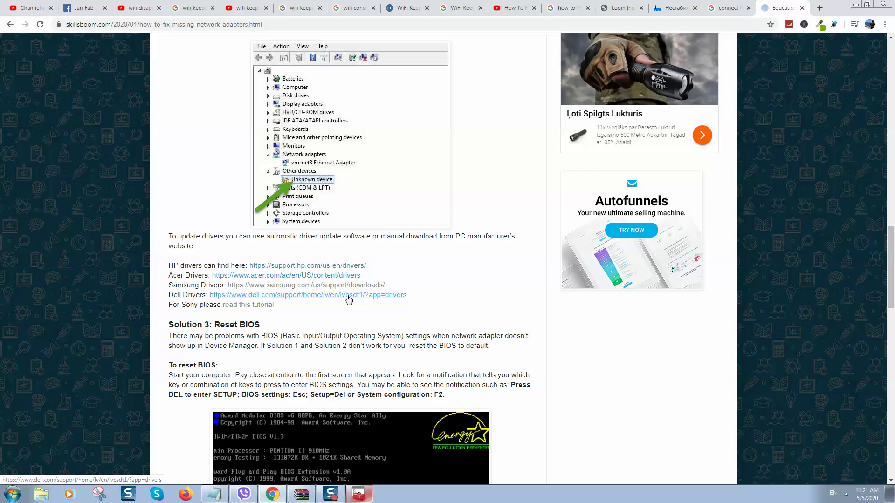
scroll(298, 170, "up", 1)
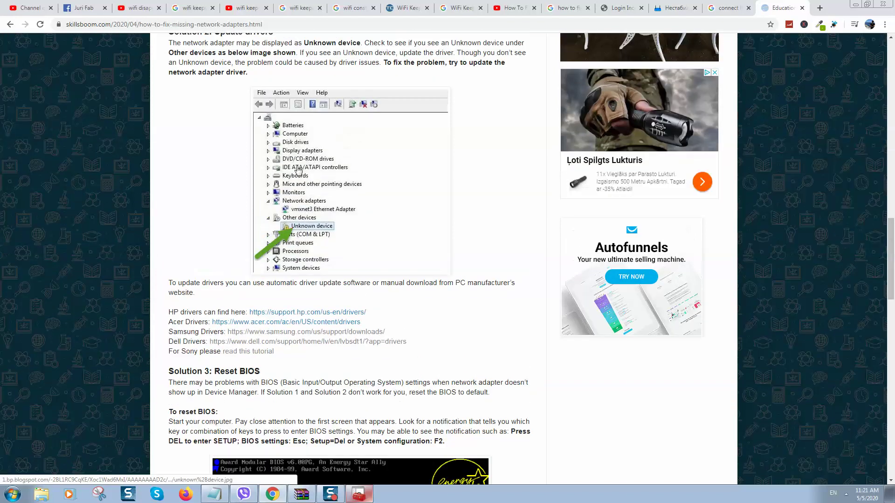
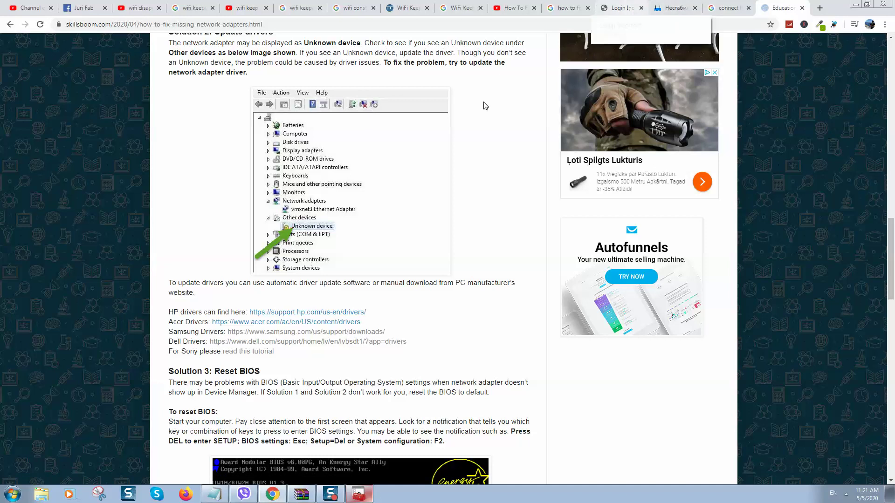
- Confirm the Intel Dual Band Wireless-AC 7265 adapter in Device Manager, then return to the help-wifi.com article
left_click(359, 494)
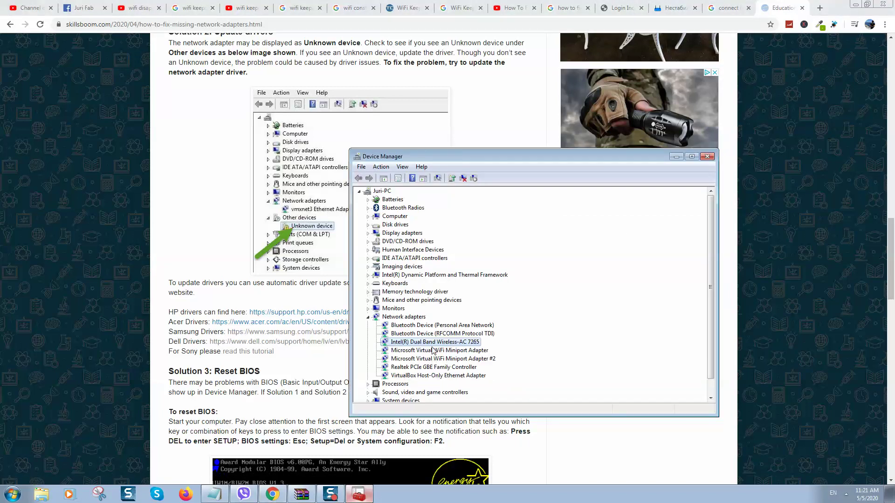
left_click(707, 157)
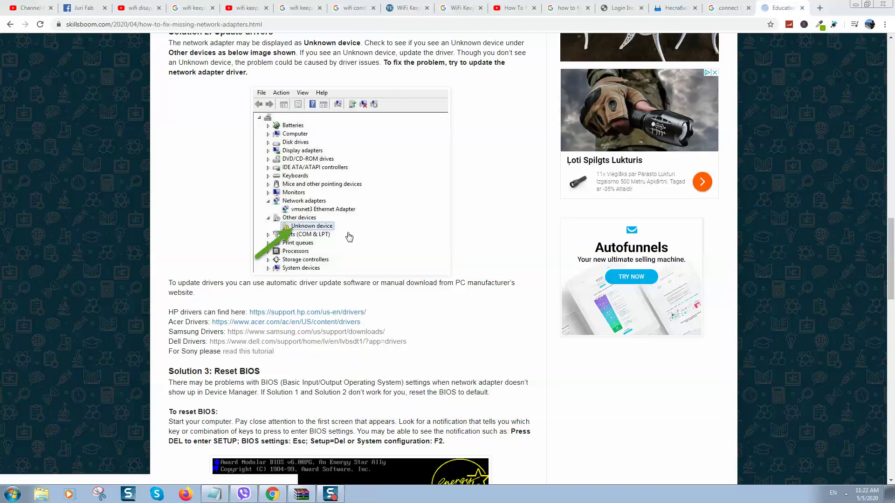
left_click(676, 6)
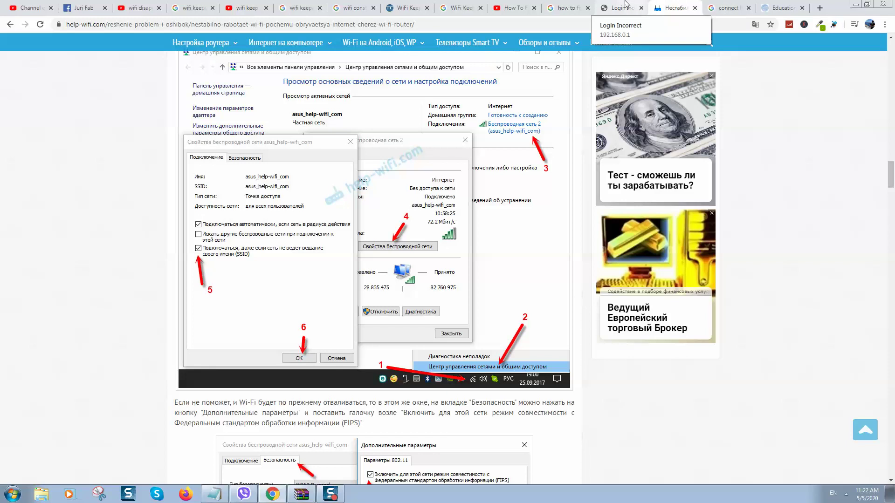
- Open the Computer window from the Start menu, then close it again
key("super")
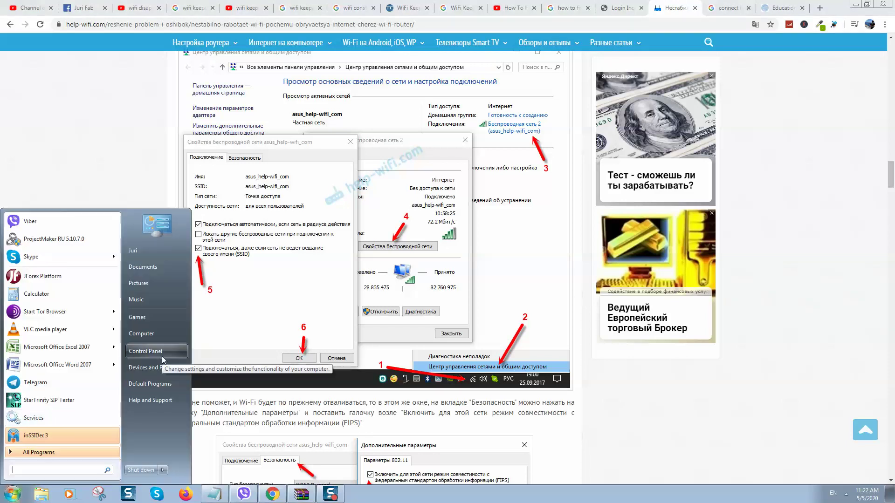
left_click(153, 334)
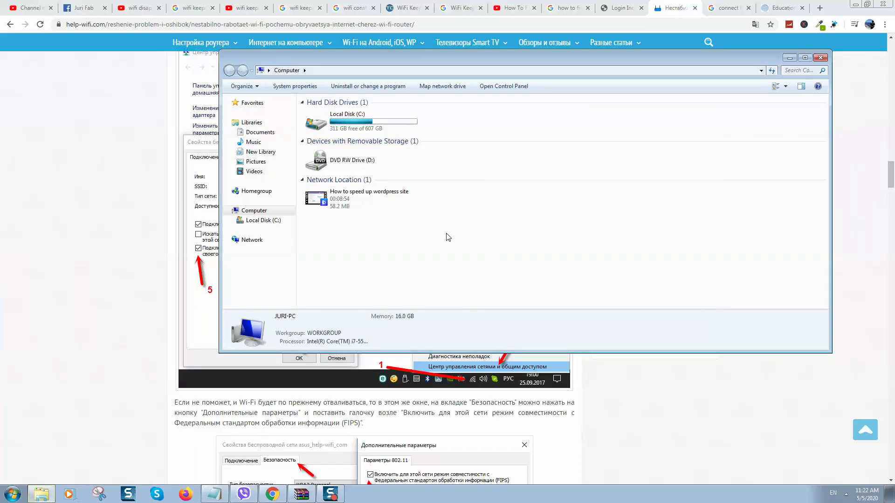
right_click(403, 233)
left_click(820, 57)
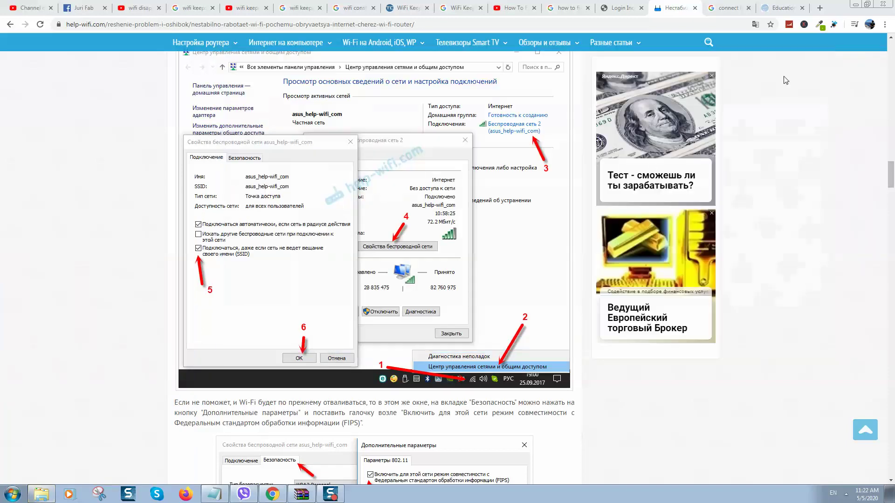
- Open Network and Sharing Center via Control Panel's Network and Internet, placing it upper right
left_click(13, 493)
left_click(171, 352)
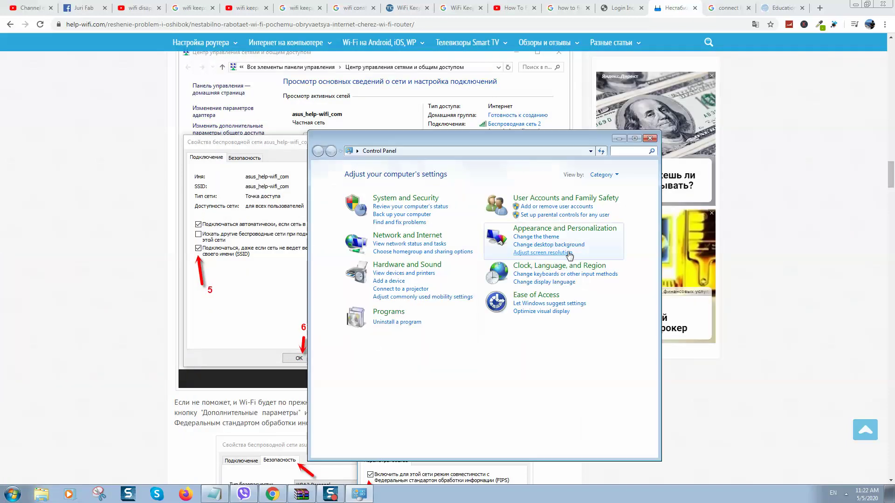
left_click(410, 234)
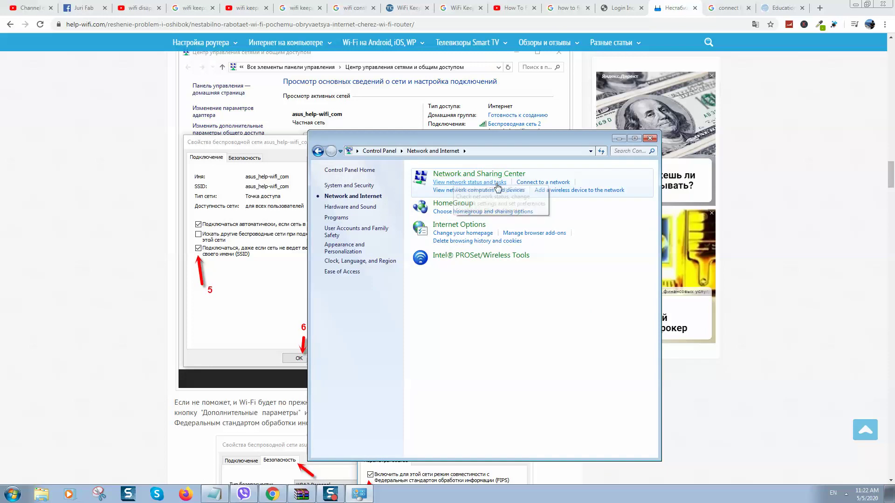
left_click(478, 175)
left_click_drag(550, 140, 707, 122)
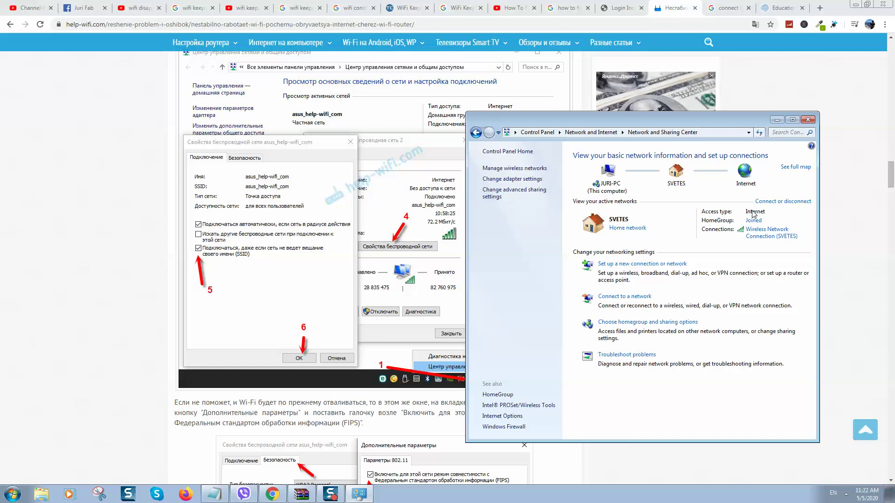
- Open the SVETES Wireless Network Connection status and its Wireless Properties, closing the Sharing Center
left_click(774, 238)
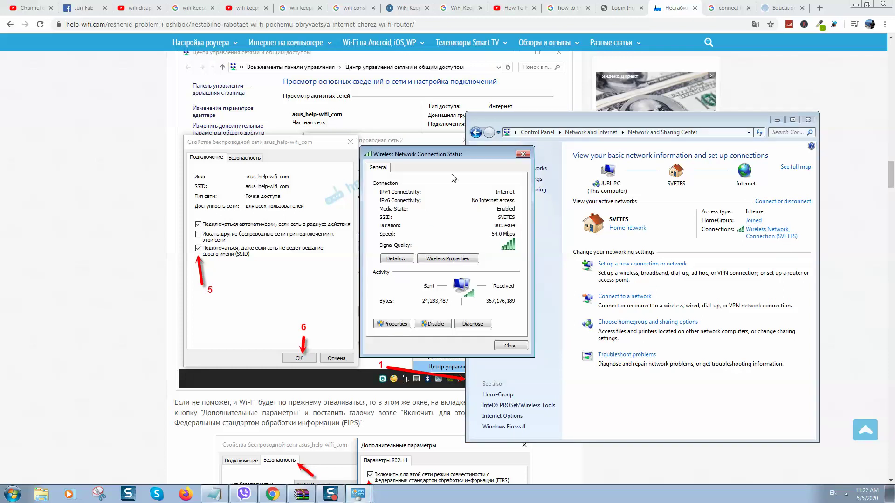
left_click_drag(460, 153, 452, 208)
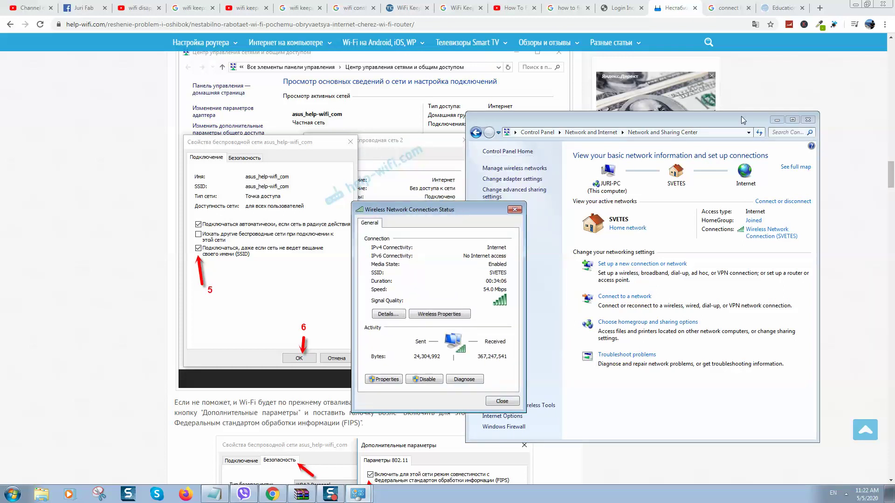
left_click(807, 119)
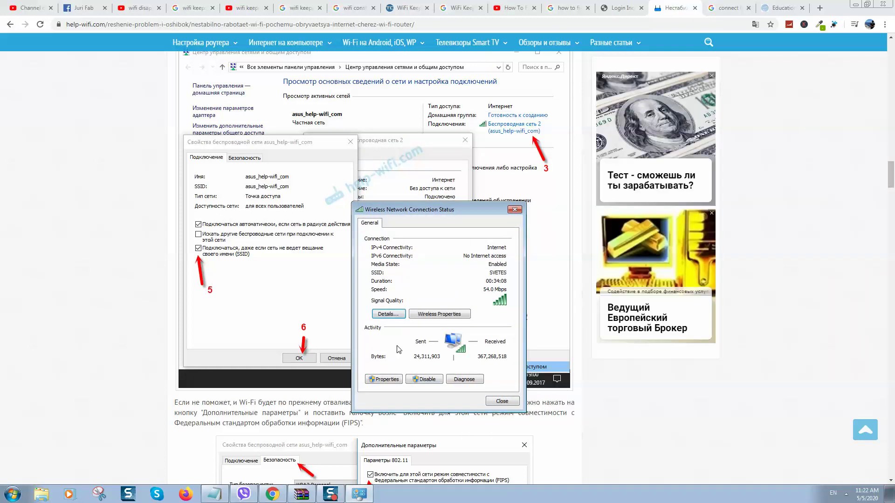
left_click(437, 315)
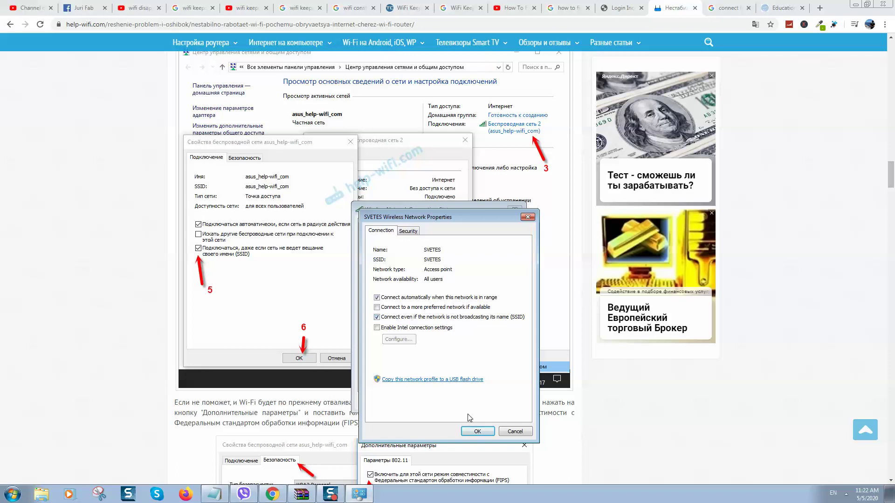
left_click_drag(443, 217, 476, 221)
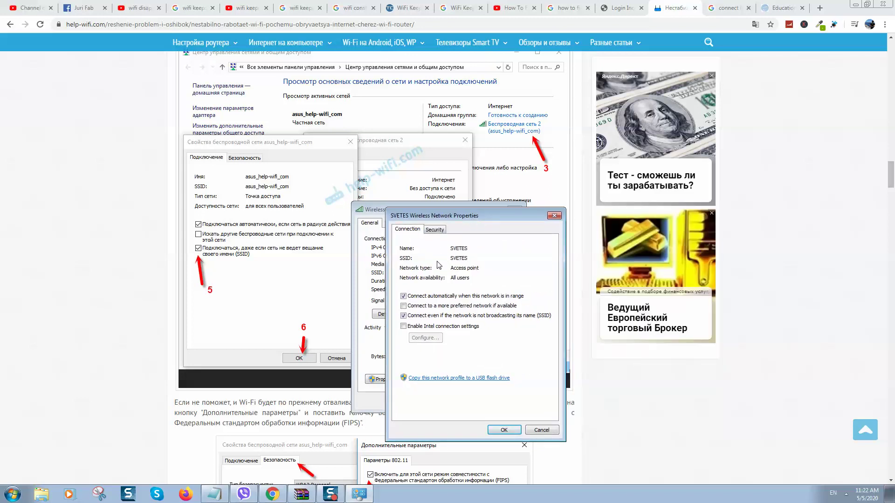
- On the Security tab, check that FIPS compliance is enabled in the advanced settings
left_click(436, 230)
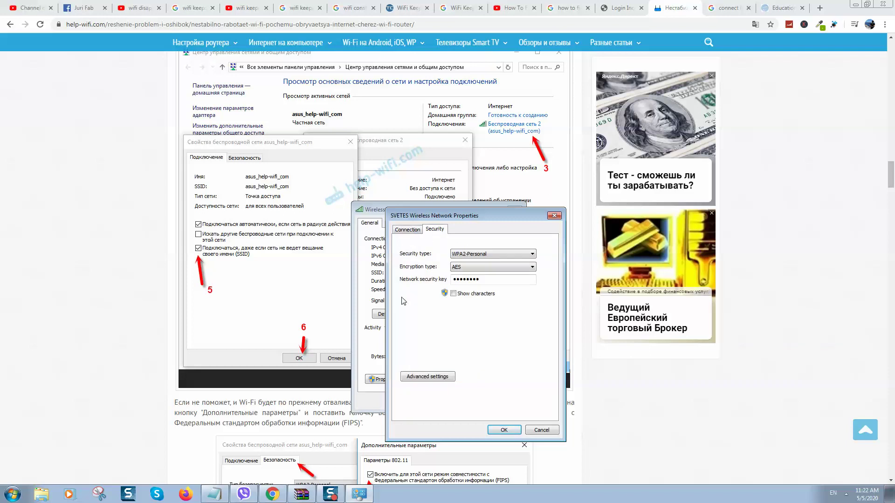
left_click(429, 378)
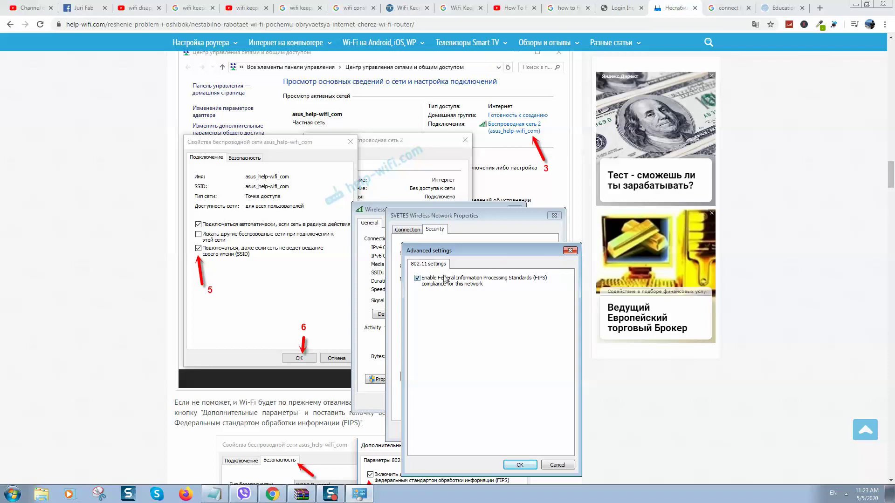
left_click(570, 250)
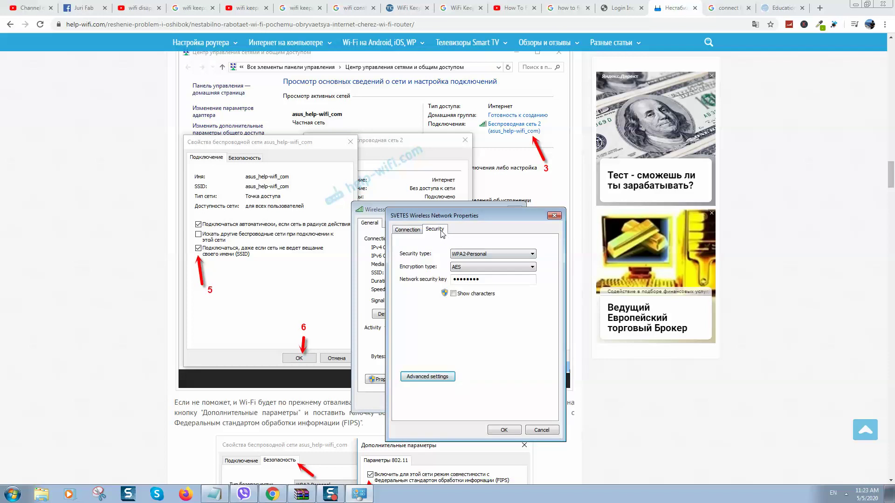
left_click(443, 378)
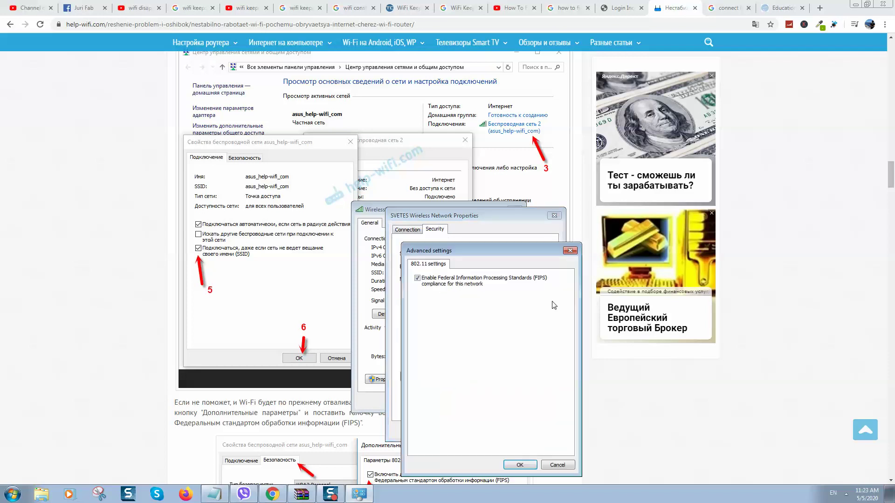
left_click(573, 251)
- Close the SVETES wireless properties and connection status dialogs
left_click(408, 229)
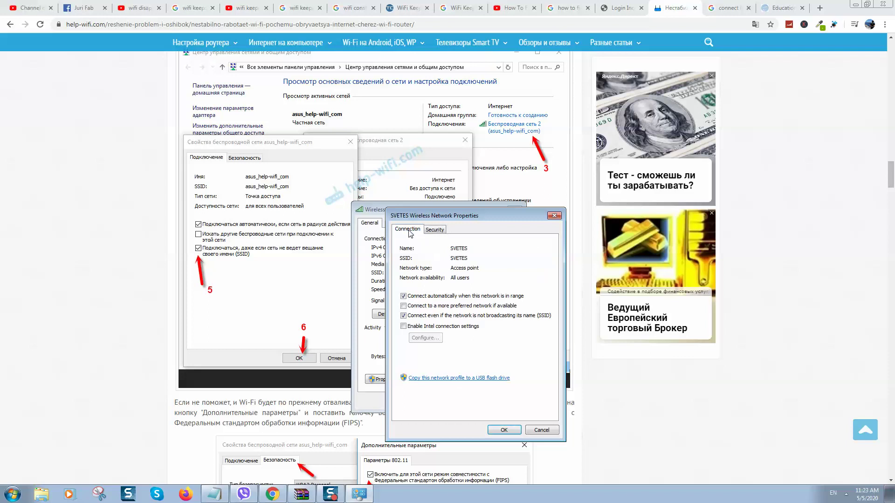
left_click(554, 216)
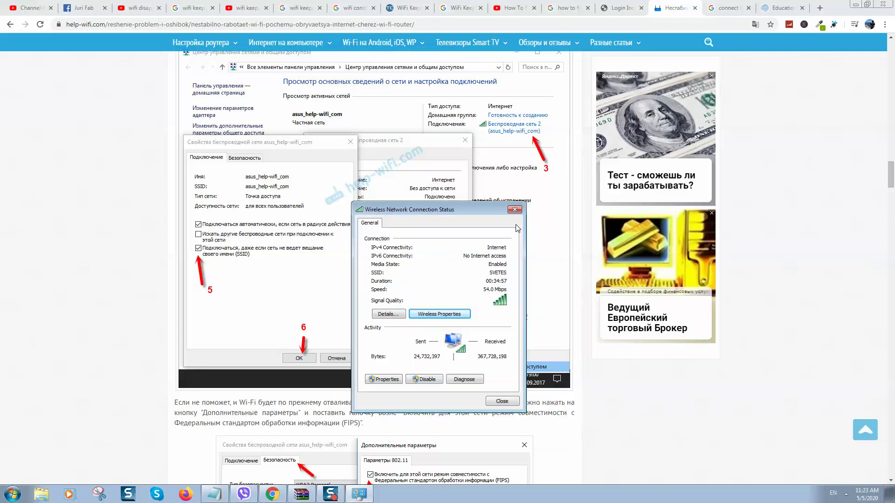
left_click(516, 210)
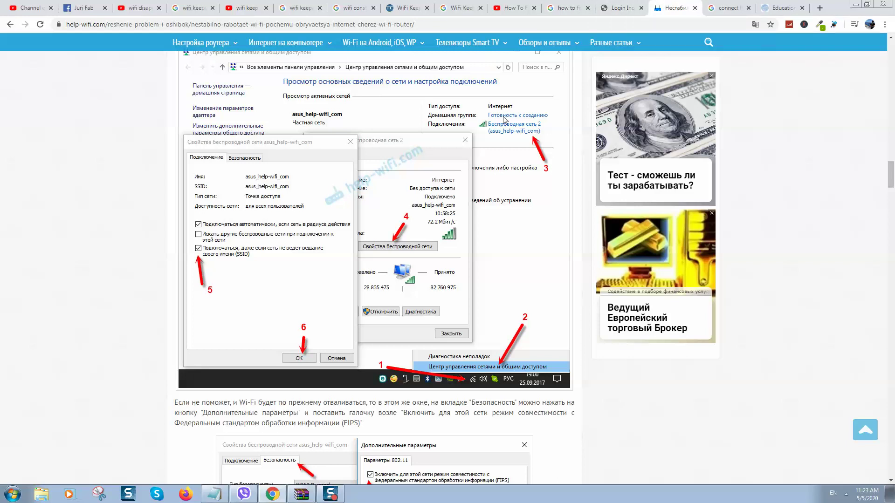
- In the router login tab, correct the address to 192.168.0.1 and load it
left_click(611, 10)
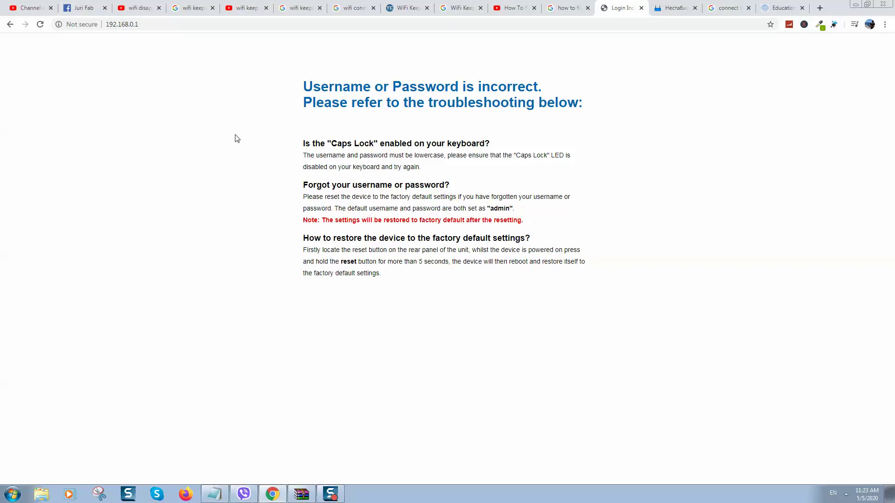
left_click(138, 23)
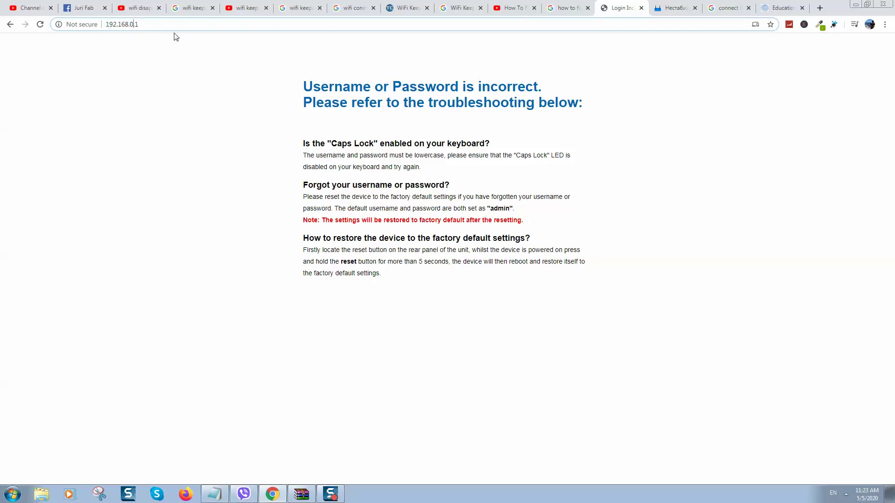
type("1")
key("shift+Left")
type("0")
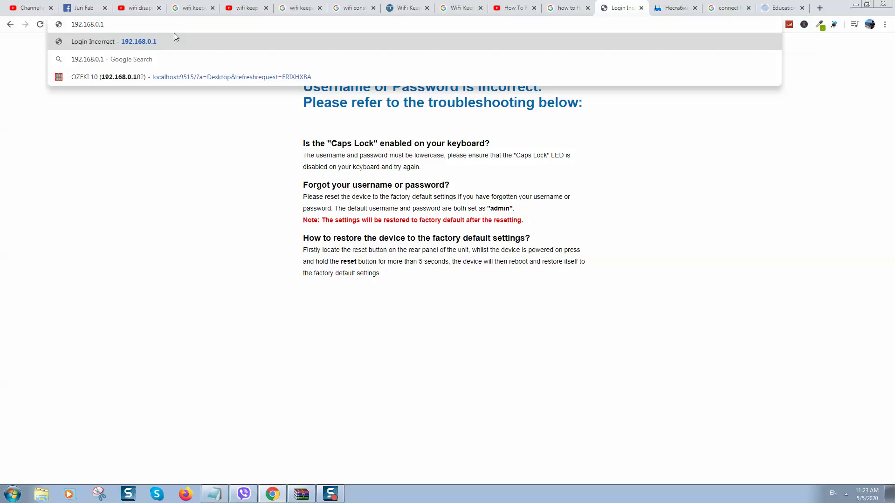
key("Return")
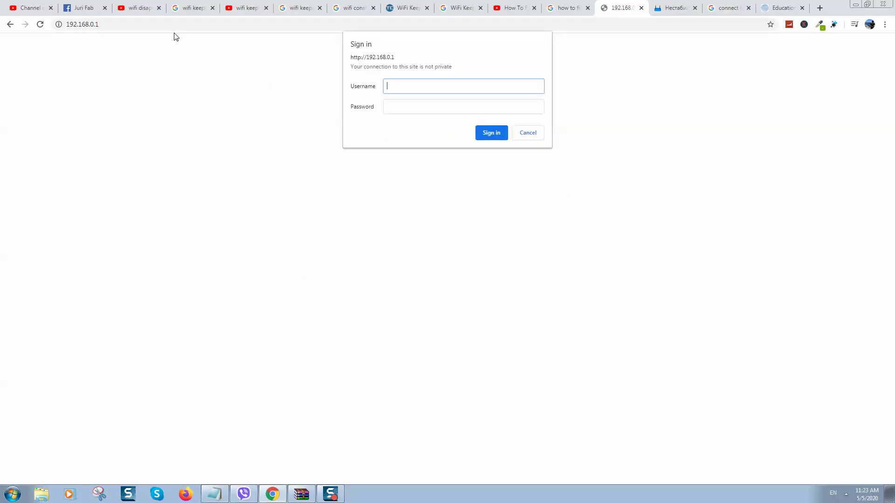
- Enter the router admin password and submit the login
key("Tab")
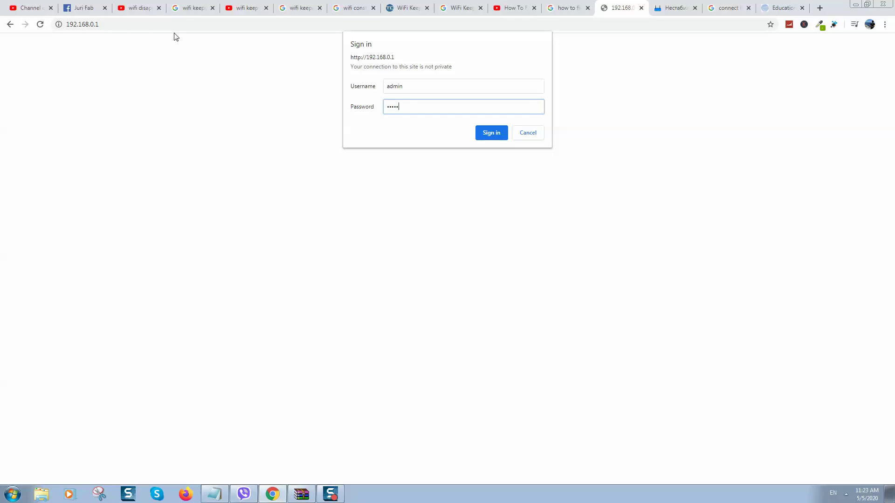
key("Return")
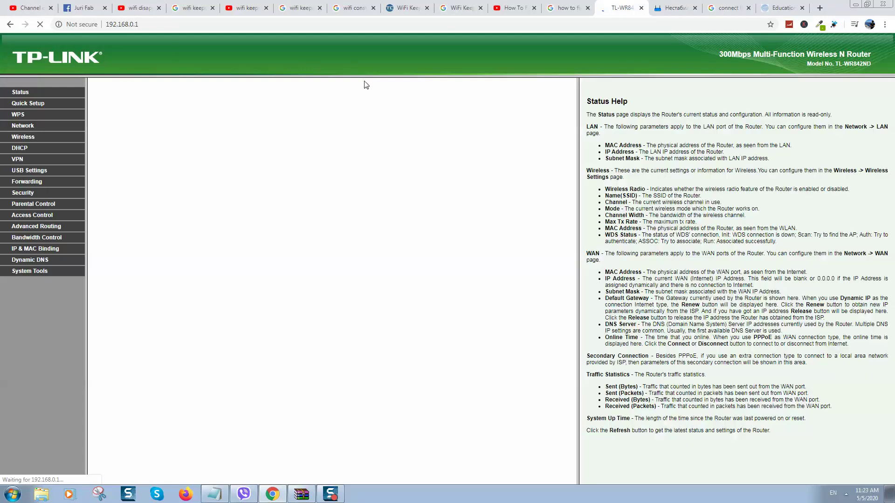
- In the router's Wireless Settings, confirm the Region is set to Latvia
left_click(23, 140)
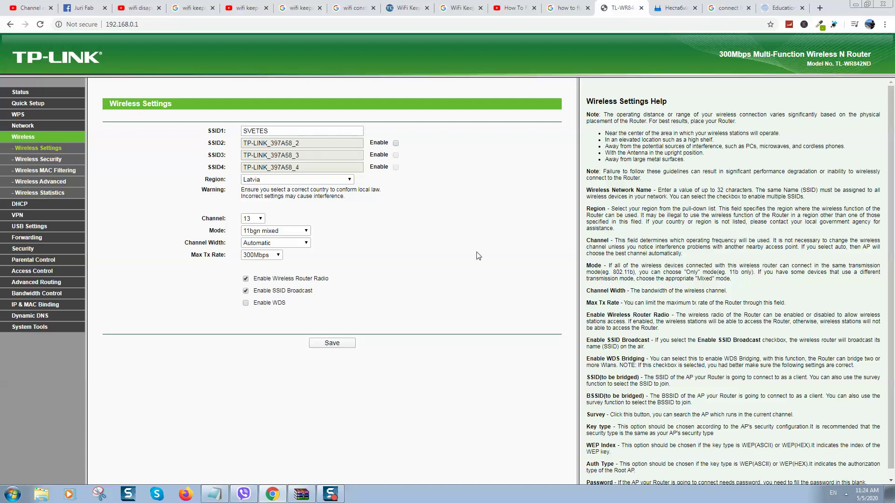
left_click_drag(212, 180, 227, 180)
left_click(269, 181)
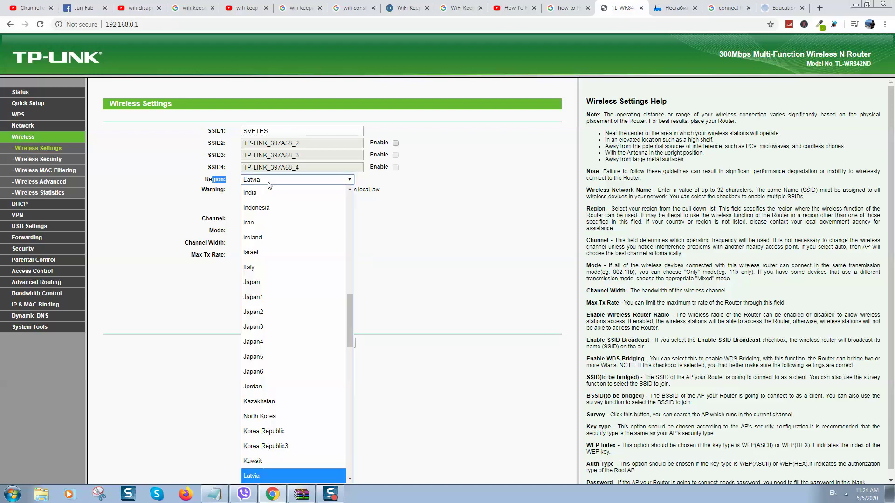
left_click(503, 201)
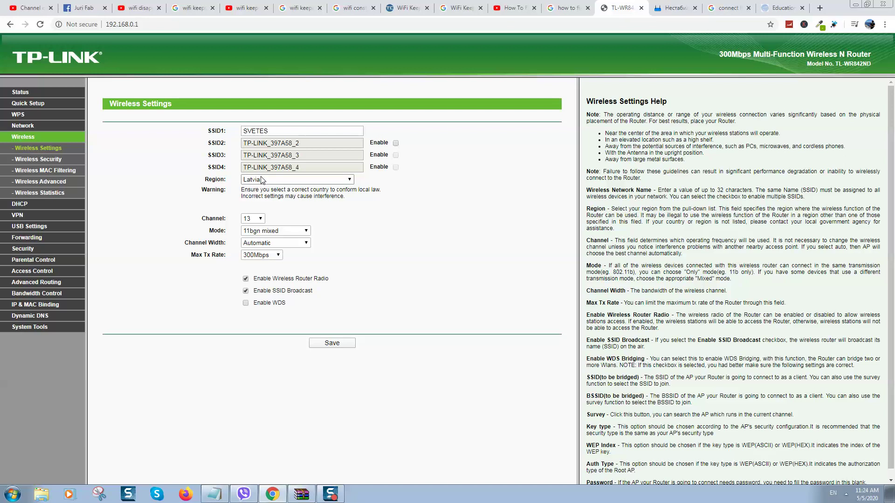
left_click_drag(252, 209, 223, 216)
left_click(220, 220)
- Confirm the wireless channel stays at 13 and bring up the WifiInfoView archive
left_click(262, 219)
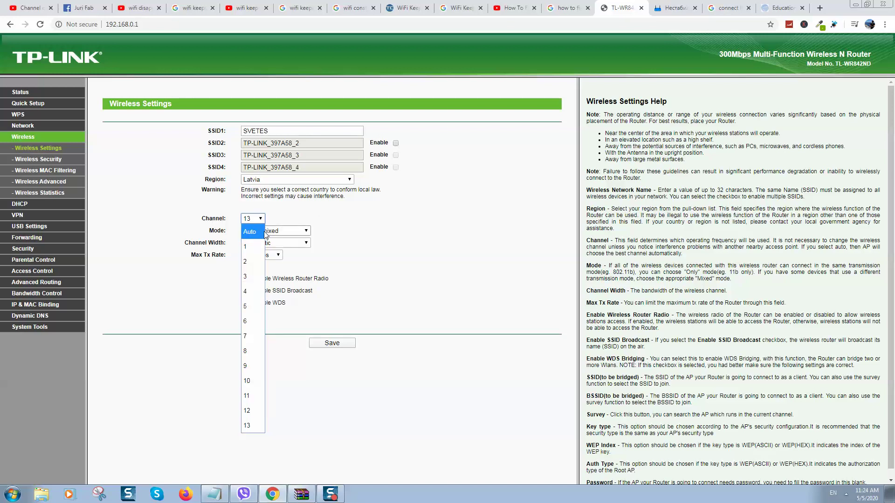
left_click(270, 216)
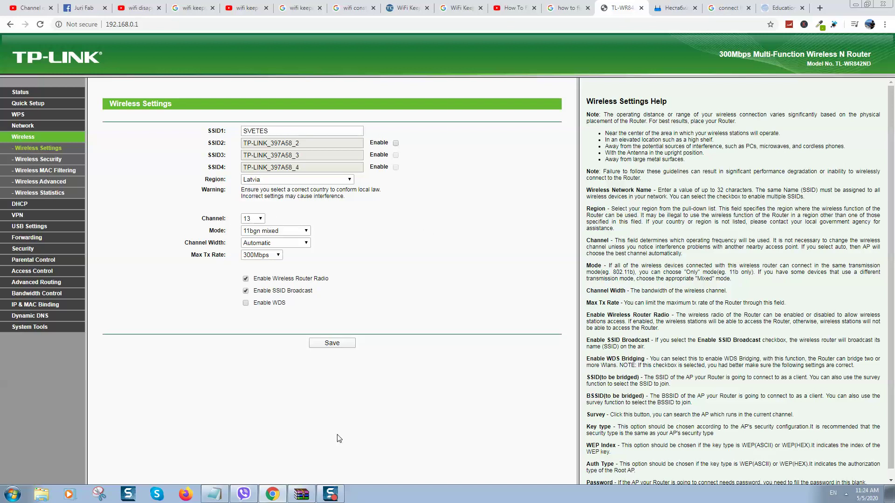
left_click(301, 494)
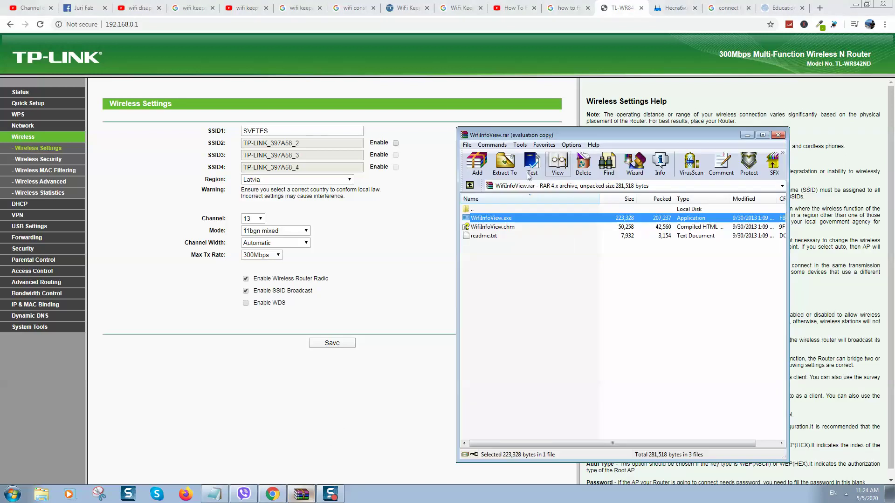
- Launch WifiInfoView from the archive, close WinRAR, and enlarge the scanner window
double_click(506, 219)
left_click(777, 135)
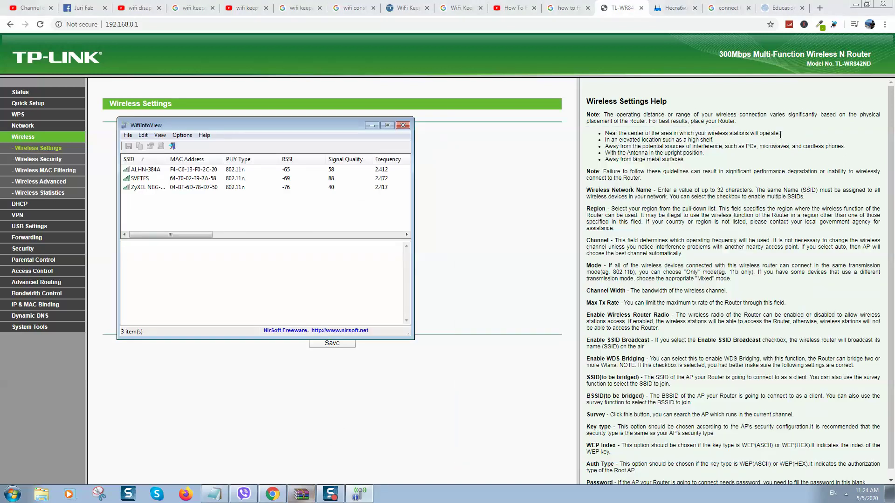
left_click_drag(413, 339, 743, 363)
left_click_drag(222, 125, 313, 185)
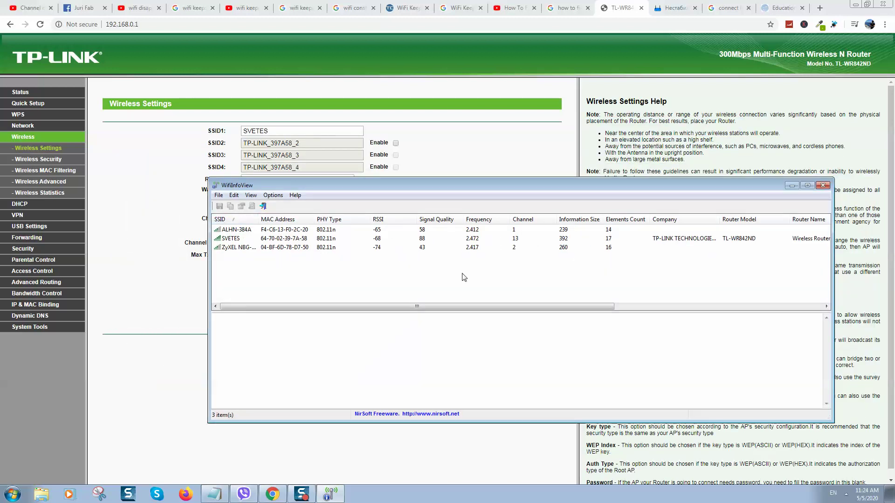
- Inspect ALHN-384A (channel 1), ZyXEL (channel 2) and SVETES (channel 13) networks
left_click(522, 231)
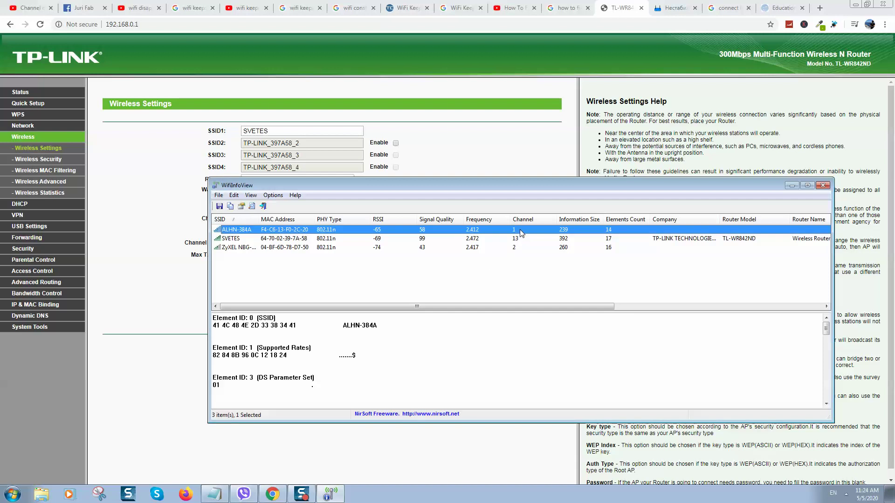
left_click(239, 247)
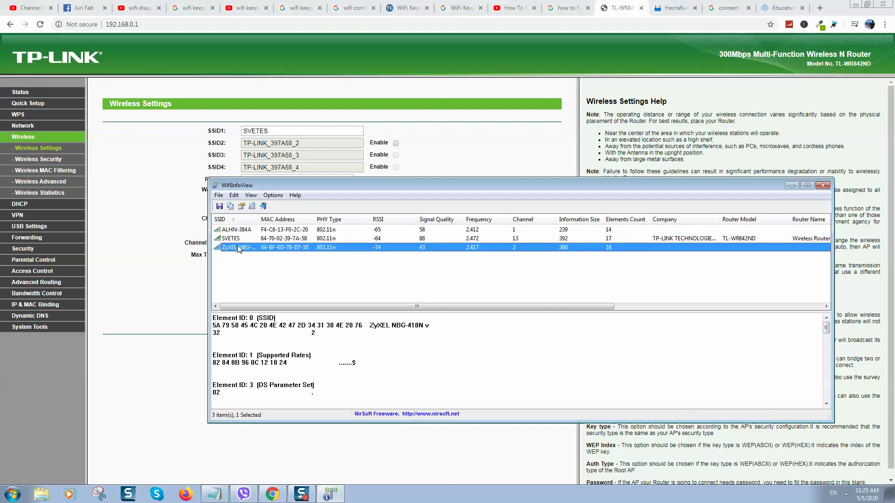
left_click(242, 232)
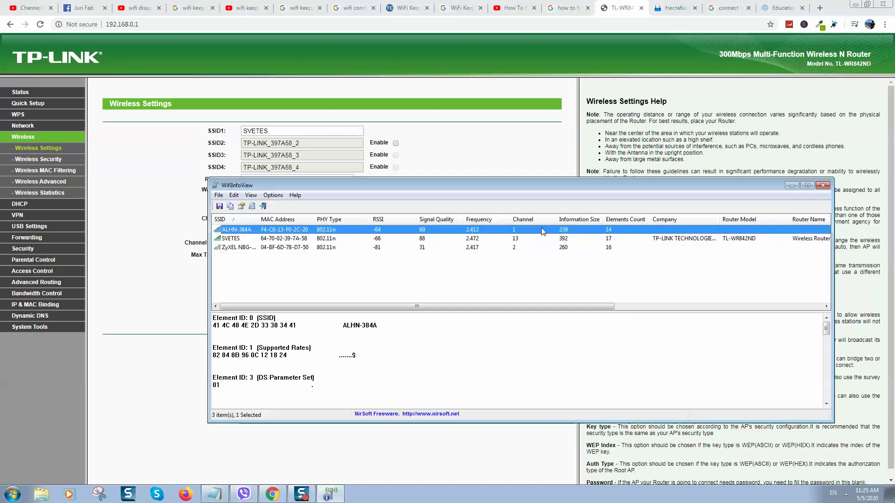
left_click(522, 247)
left_click(519, 238)
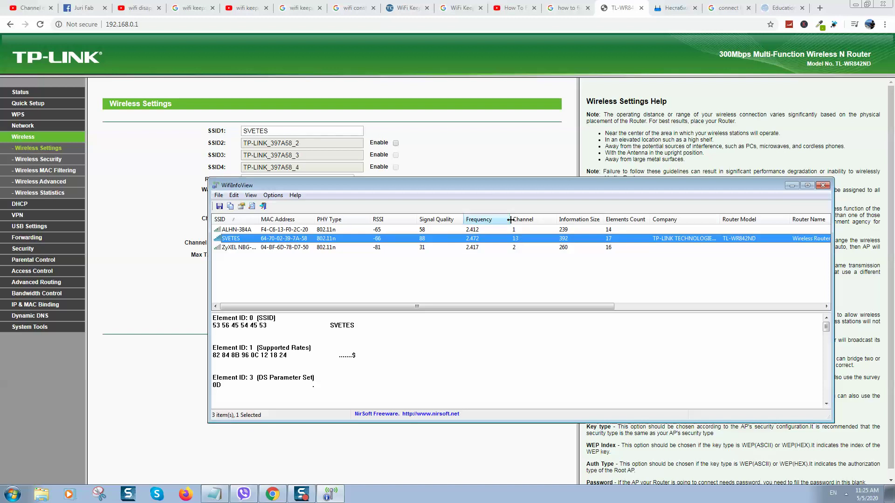
left_click(487, 147)
- Leave the router channel at 13 and switch back to the help-wifi.com article
left_click(256, 219)
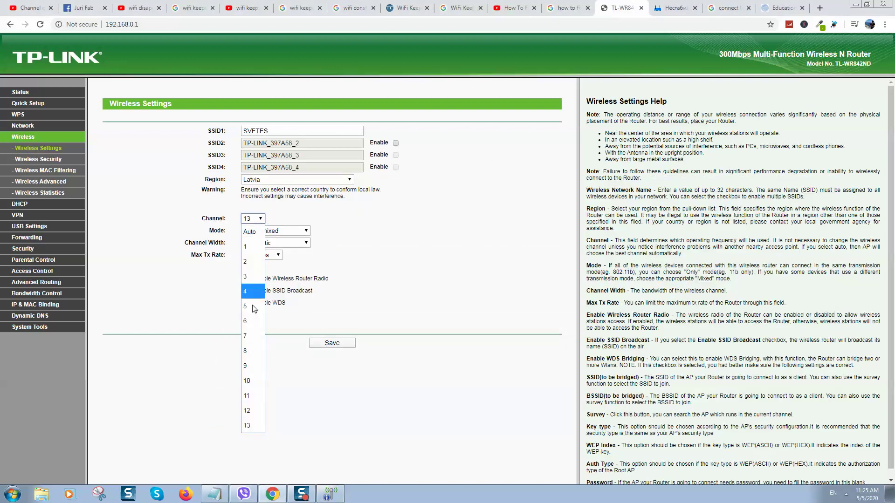
left_click(411, 224)
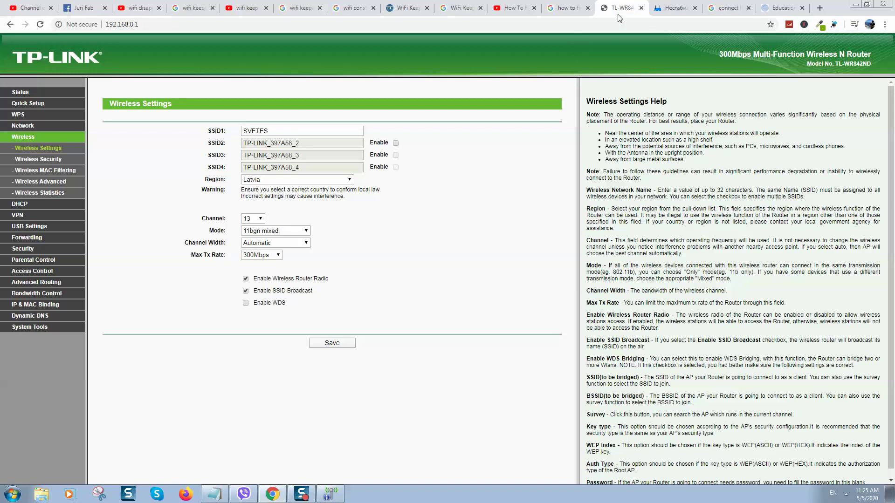
left_click(676, 8)
left_click(13, 494)
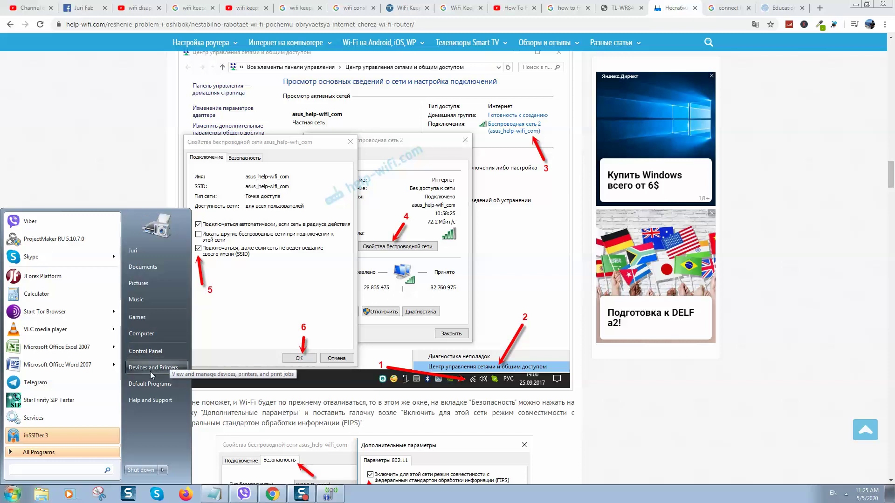
- Open the SVETES Wireless Network Properties via Control Panel's Network and Sharing Center
left_click(150, 351)
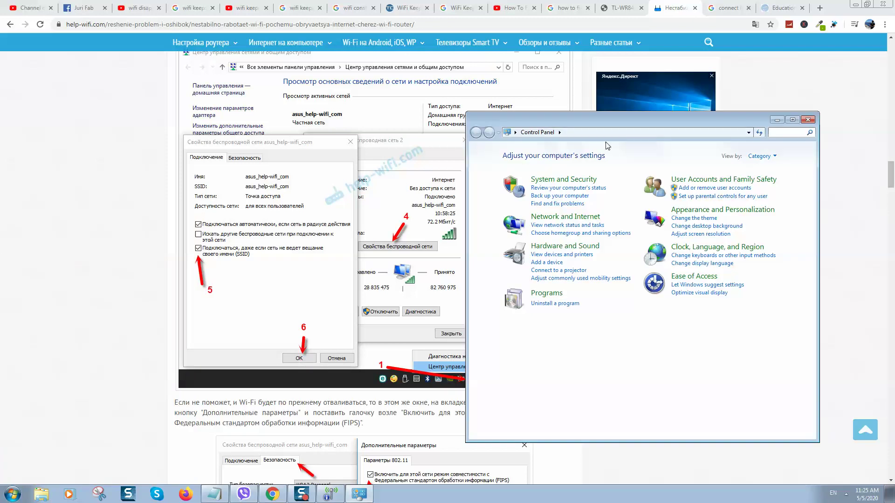
left_click(553, 220)
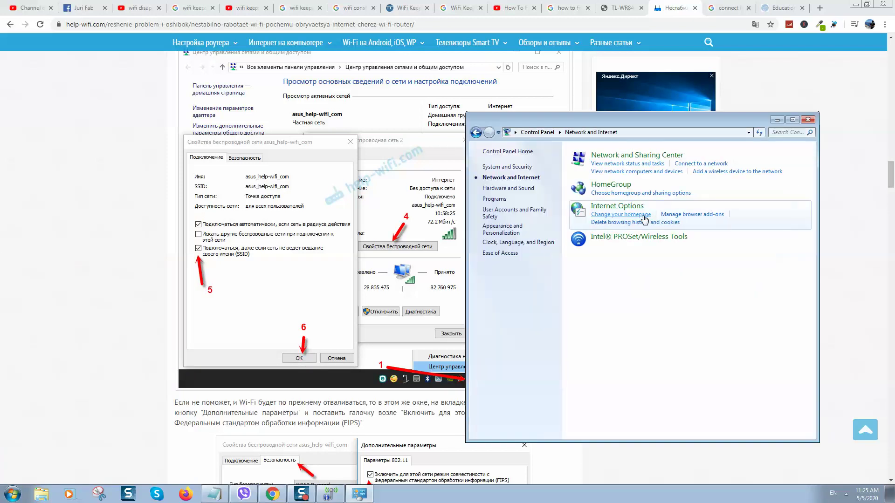
left_click(617, 158)
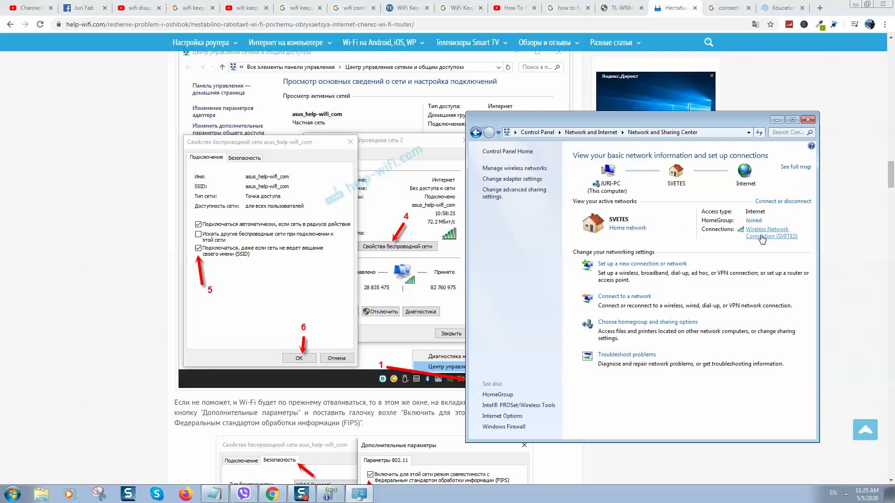
left_click(766, 237)
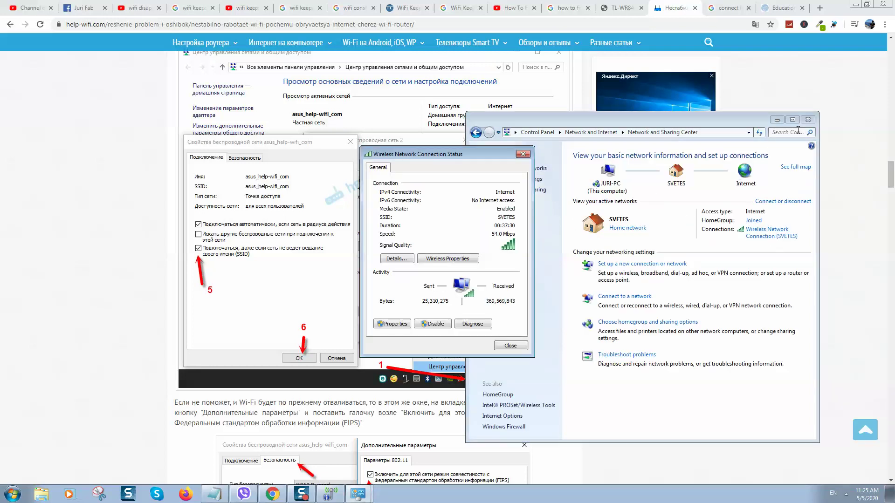
left_click(806, 120)
left_click_drag(491, 154, 758, 155)
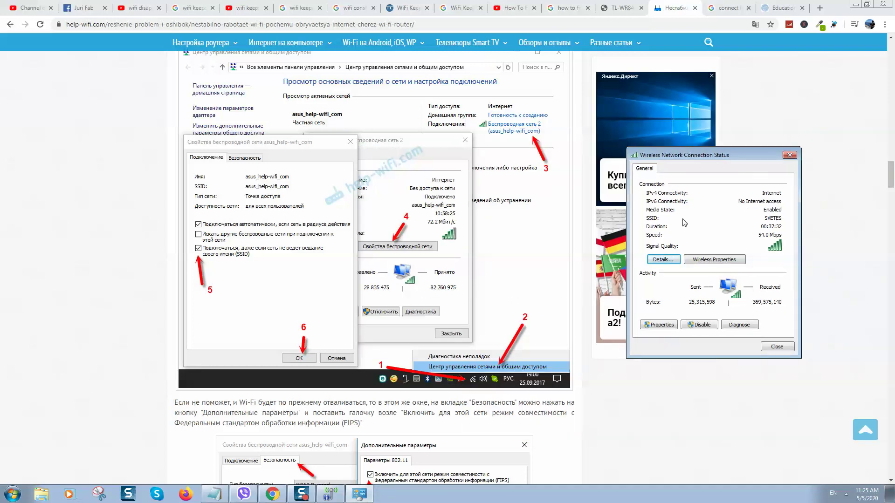
left_click(715, 259)
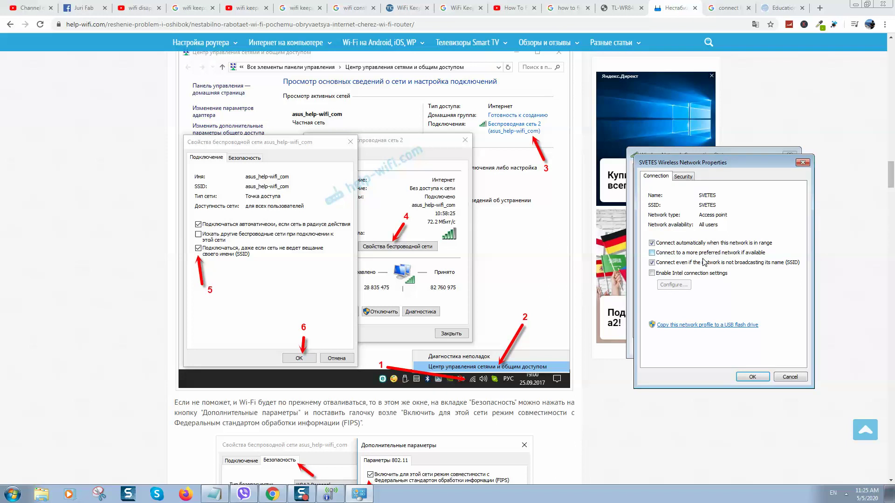
- Verify FIPS compliance is enabled, close the dialogs, and see SVETES connected in the tray list
left_click(683, 177)
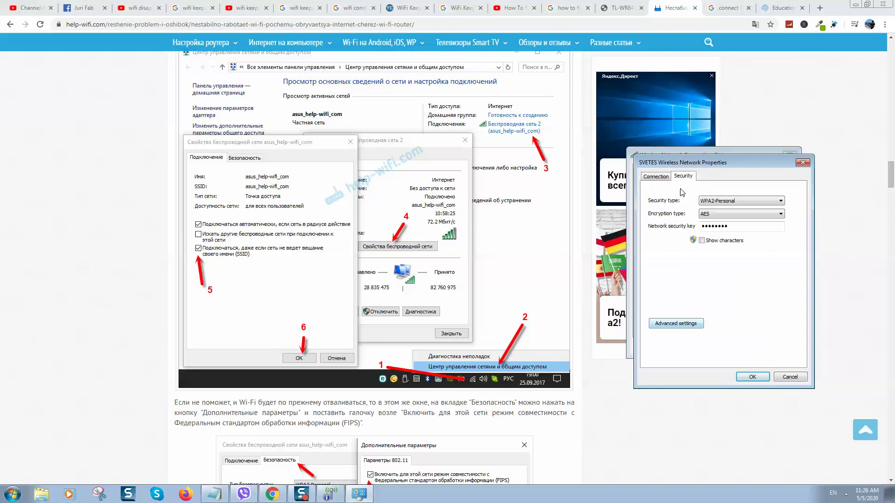
left_click(665, 329)
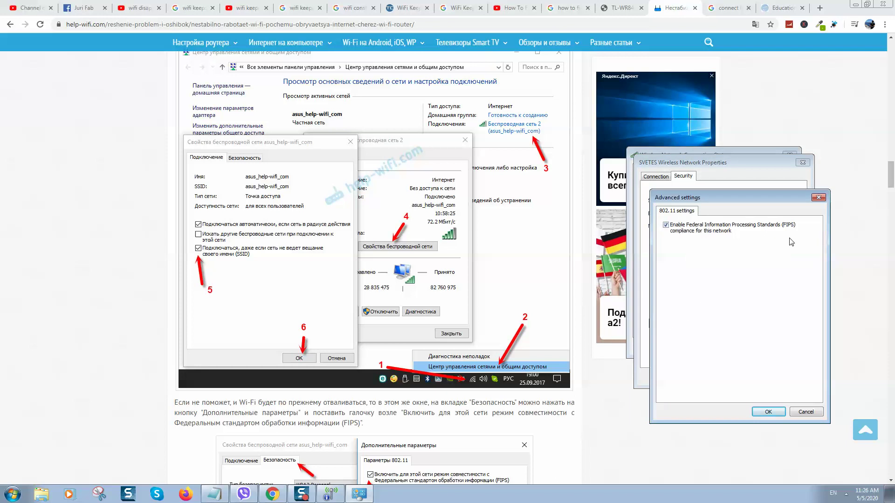
left_click(819, 198)
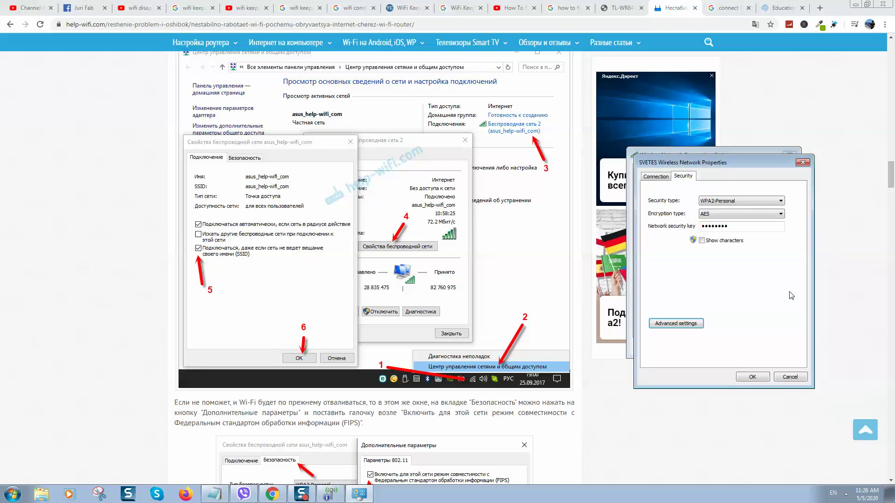
left_click(802, 162)
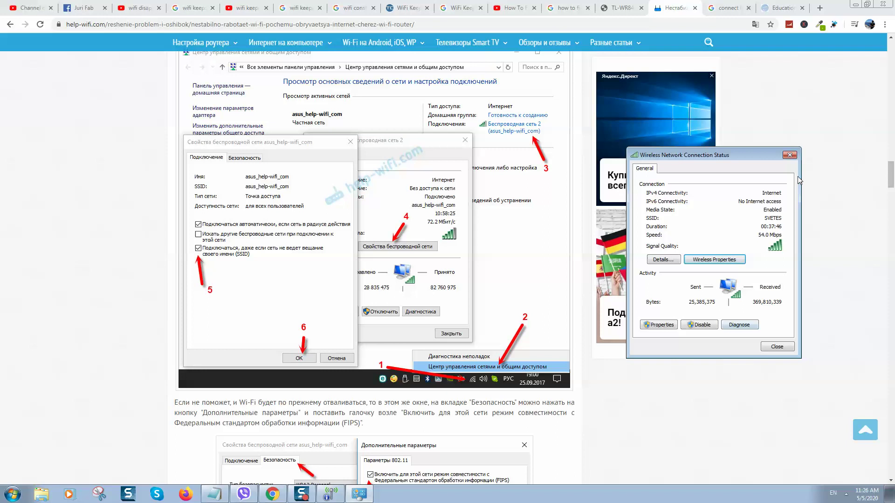
left_click(794, 156)
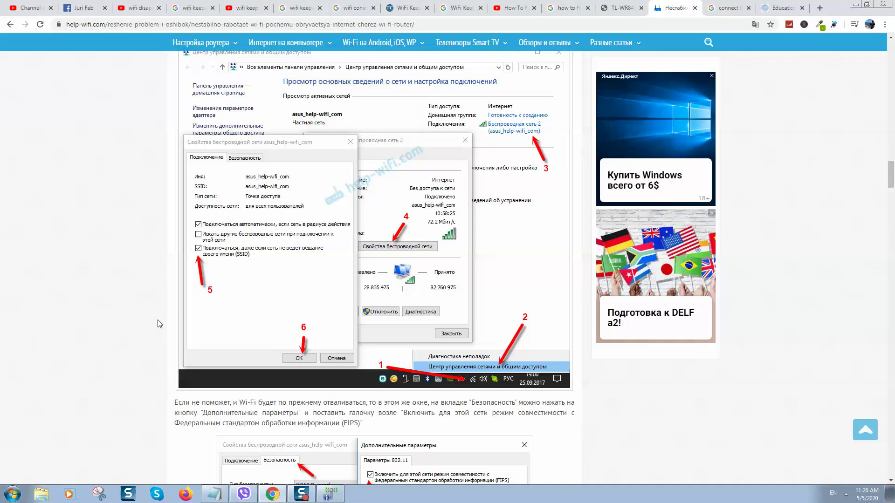
left_click(846, 493)
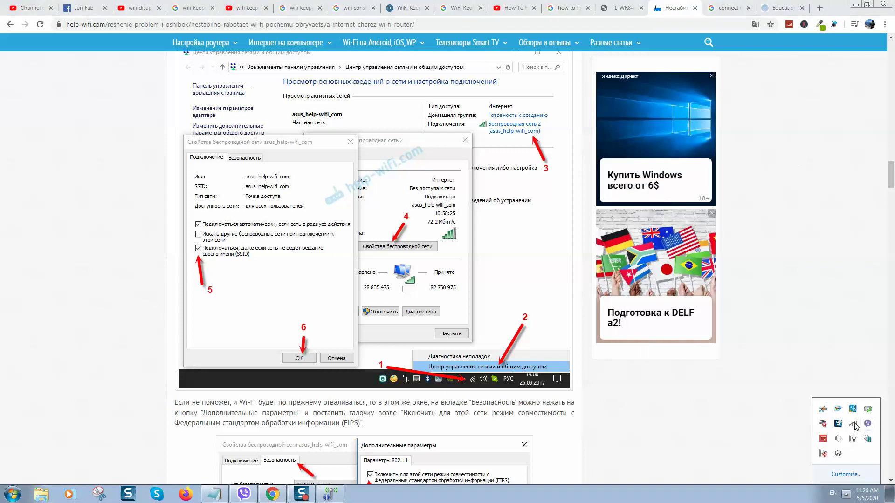
left_click(853, 425)
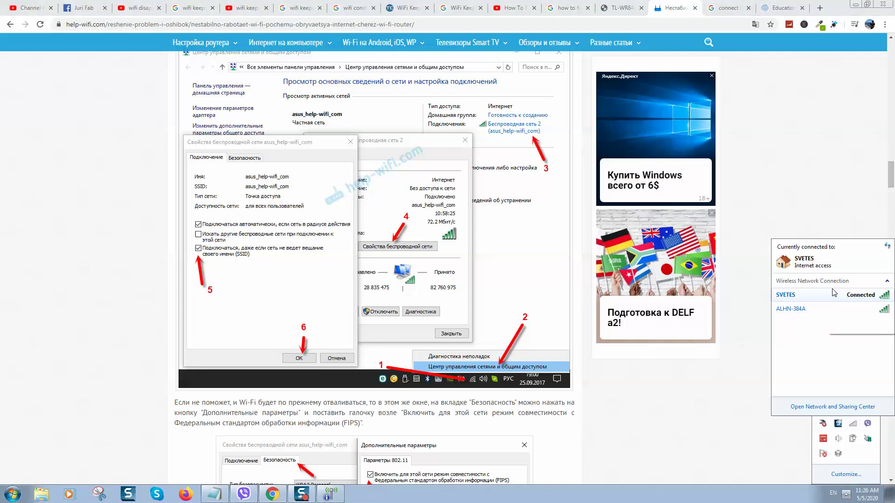